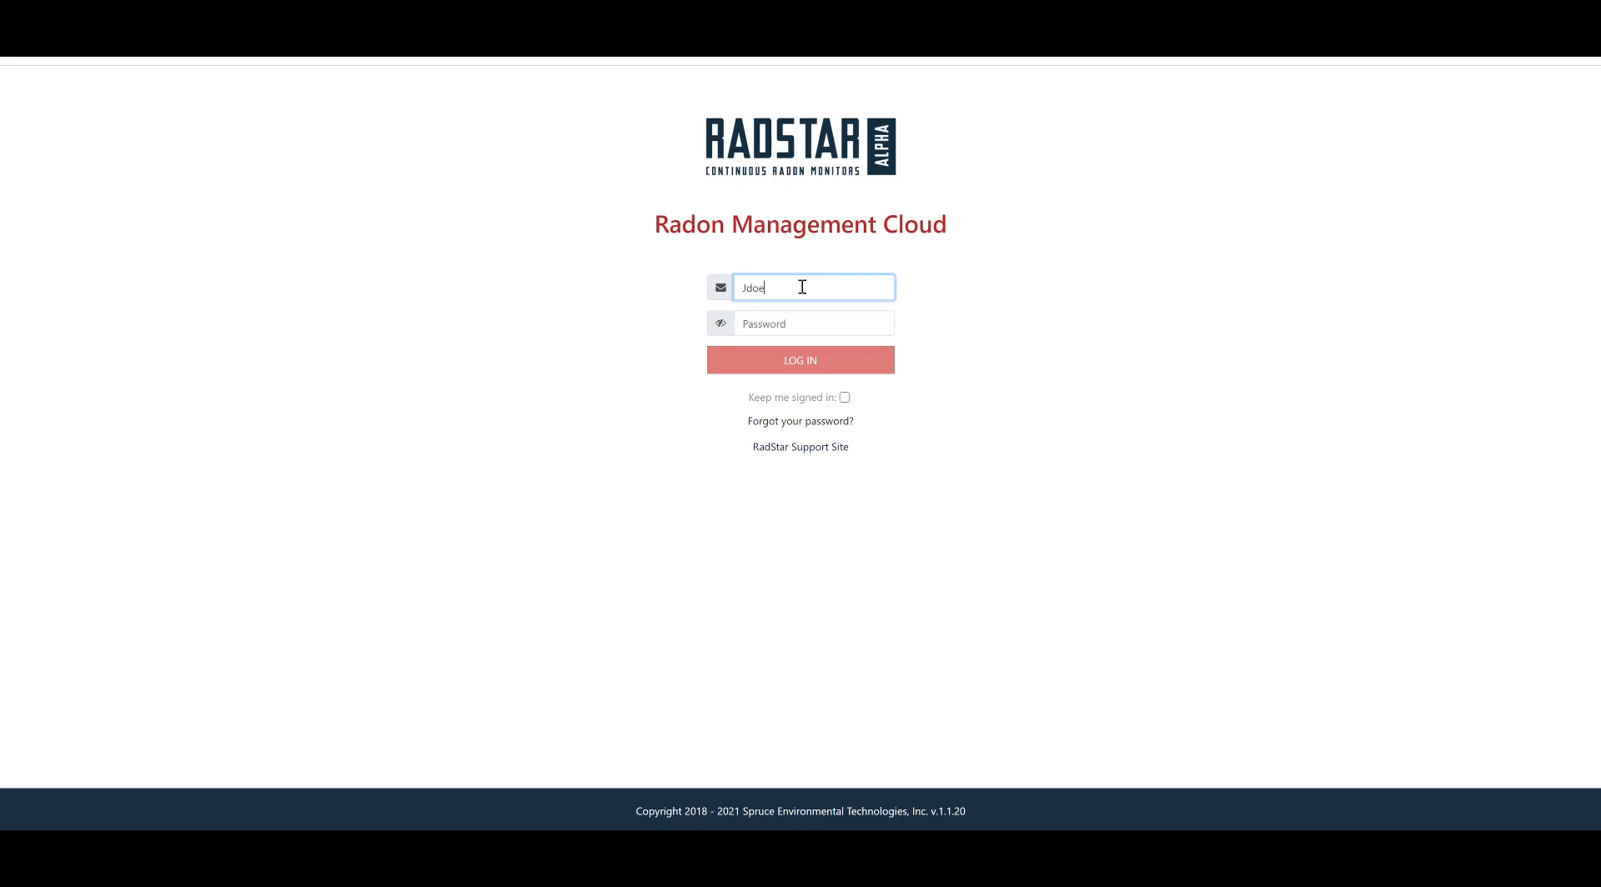
Step: Log in to RadStar Radon Management Cloud with the account e-mail and password
text(mail.com)
click(792, 325)
text(****)
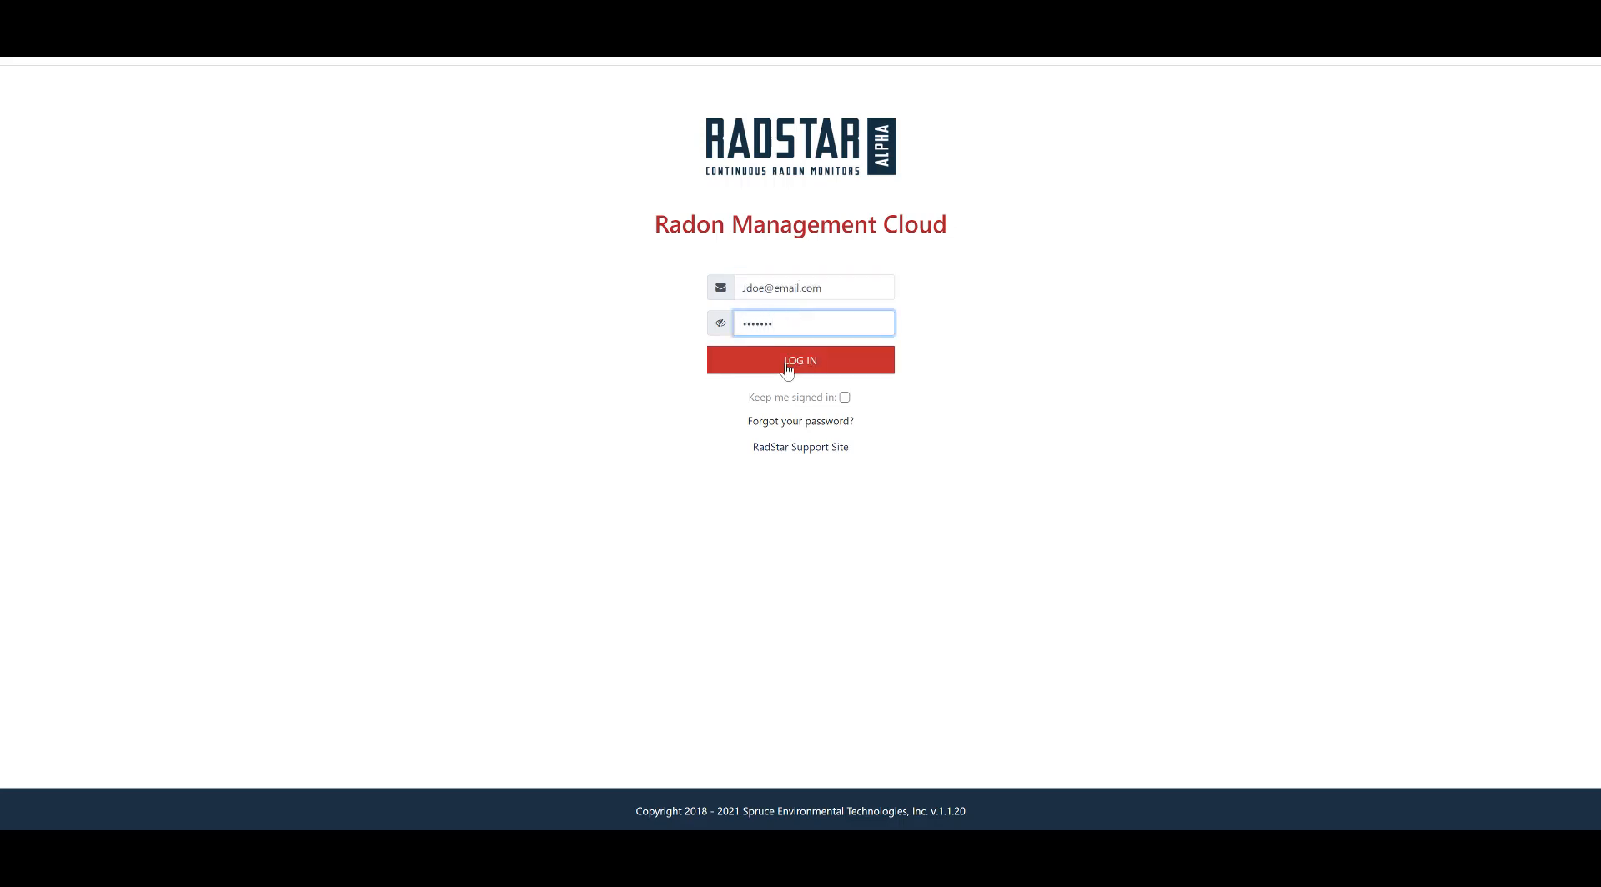
click(788, 365)
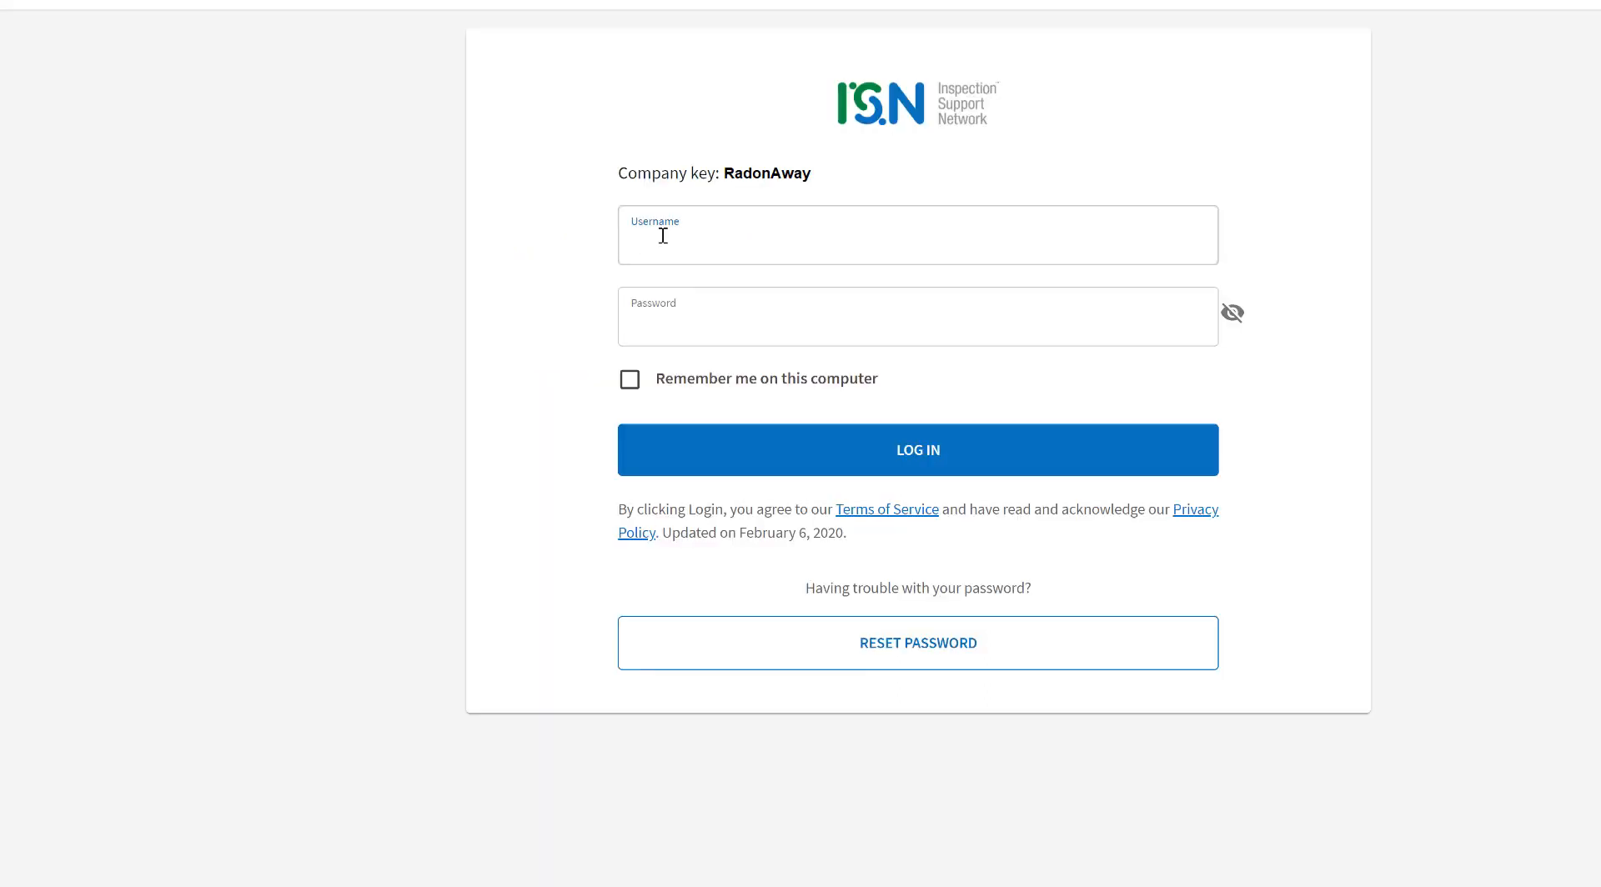
Step: Sign in to ISN with the RadonAway company username and password
click(684, 319)
text(•••••••)
click(889, 451)
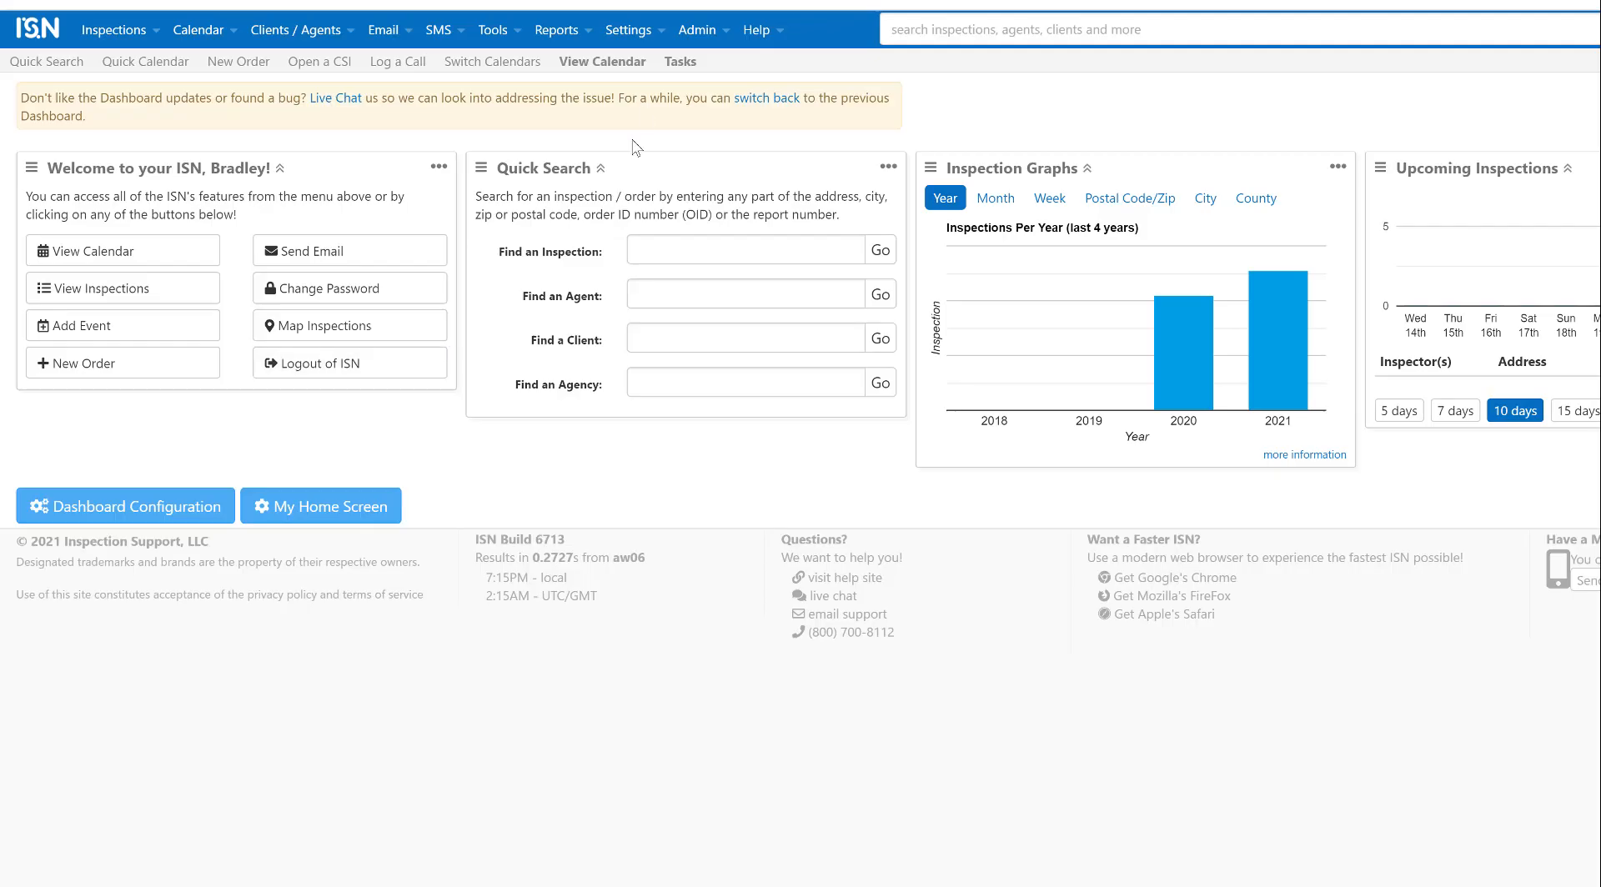
Step: Review the integration keys on the ISN My Access Keys settings page
click(661, 31)
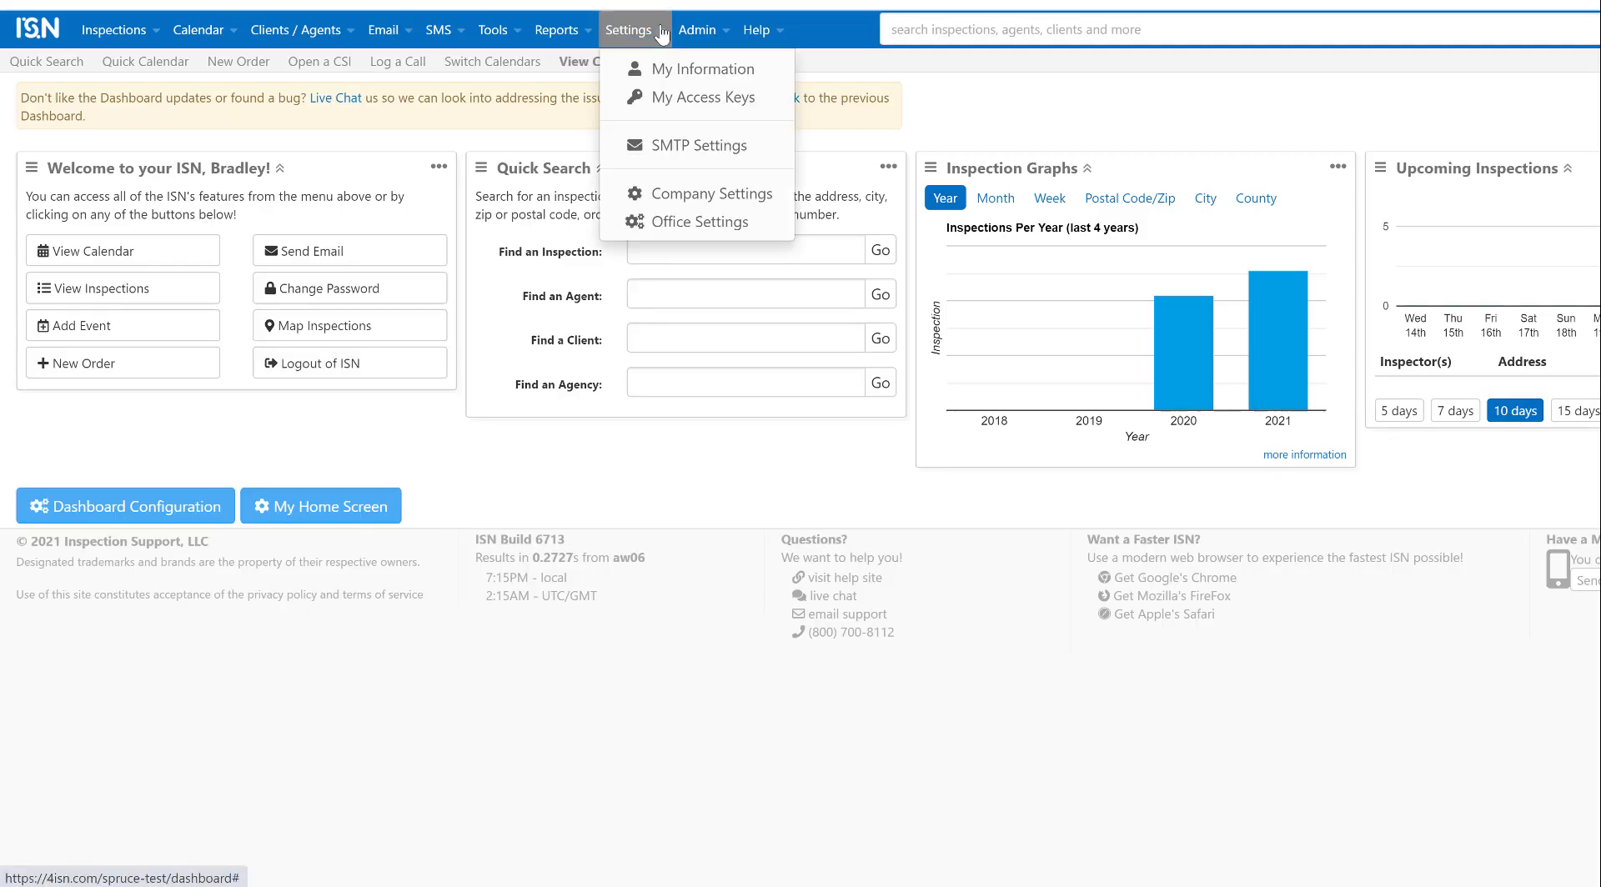
click(677, 100)
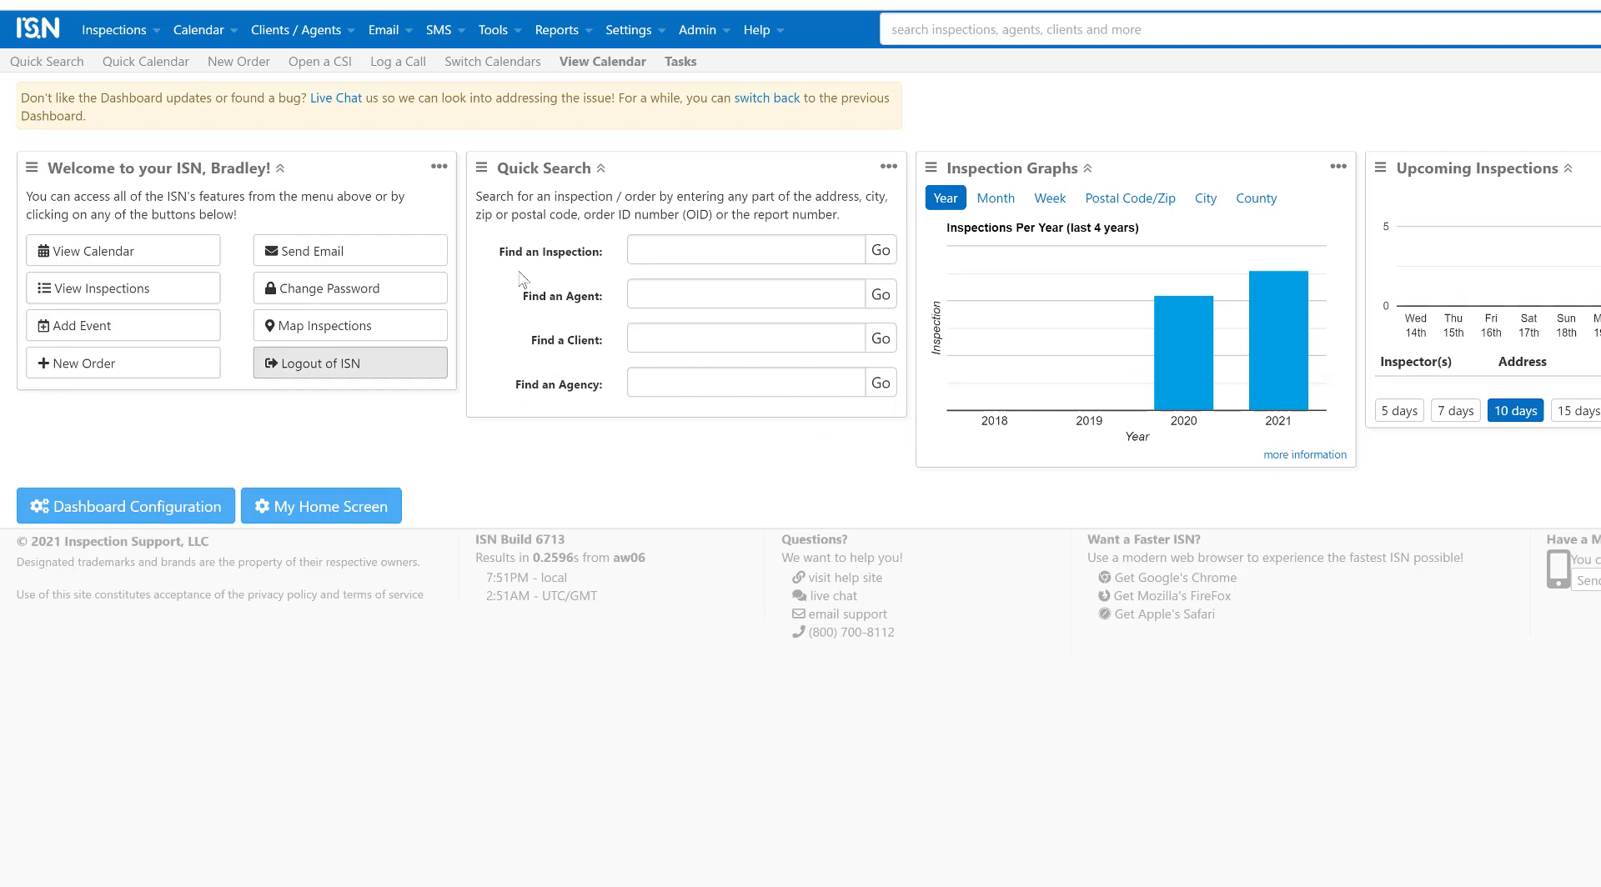
click(665, 38)
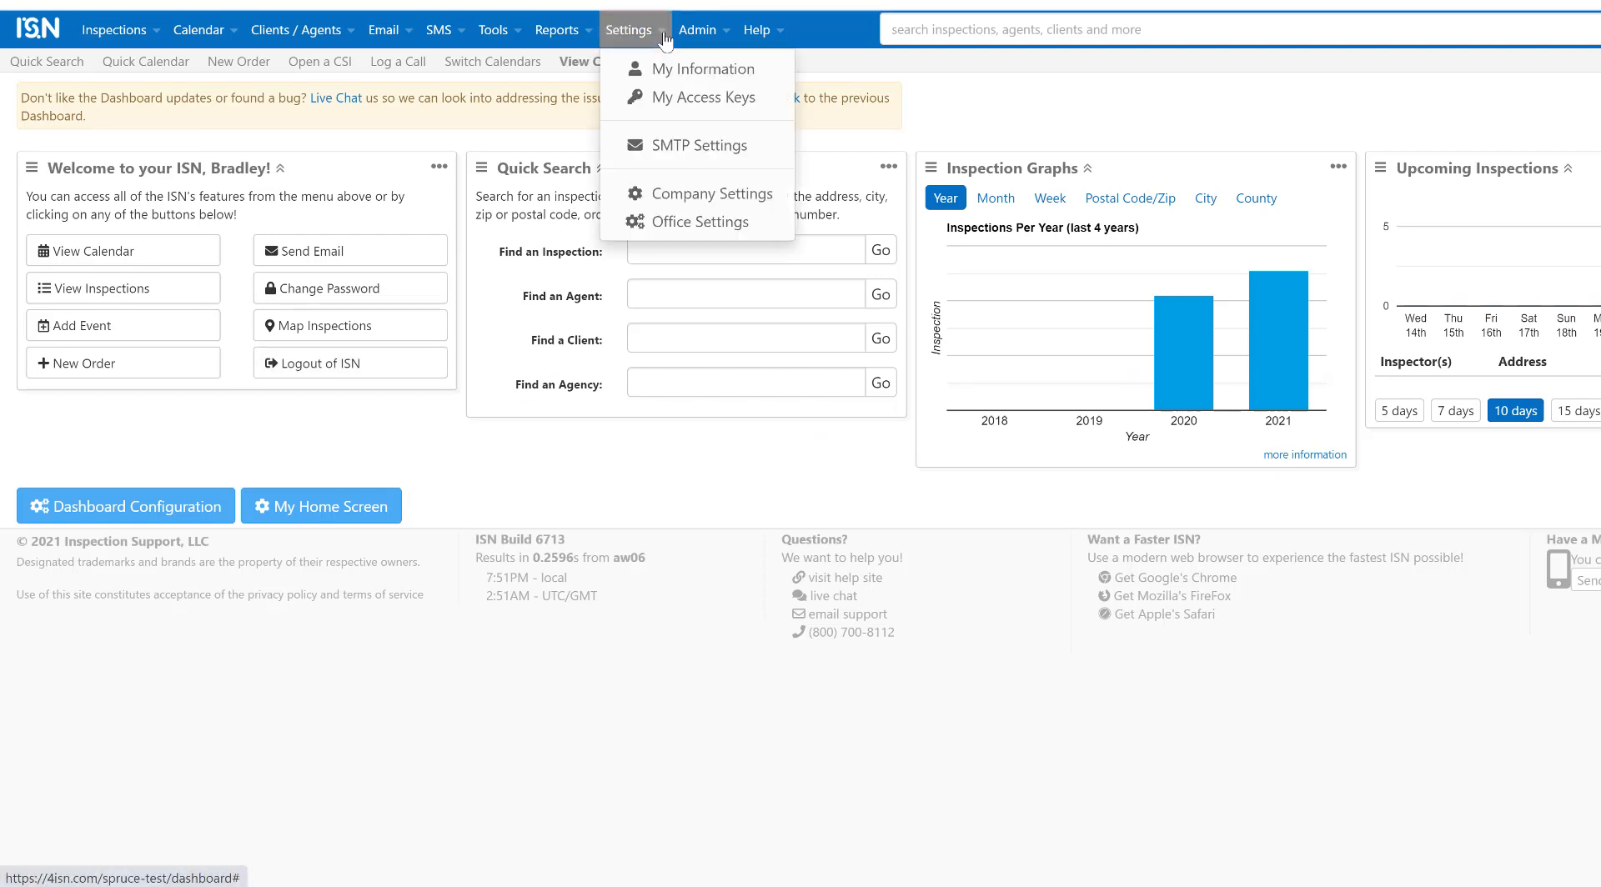
Step: In Office Settings, open RadStar Alpha and enable Use RadonAway order sending
click(700, 226)
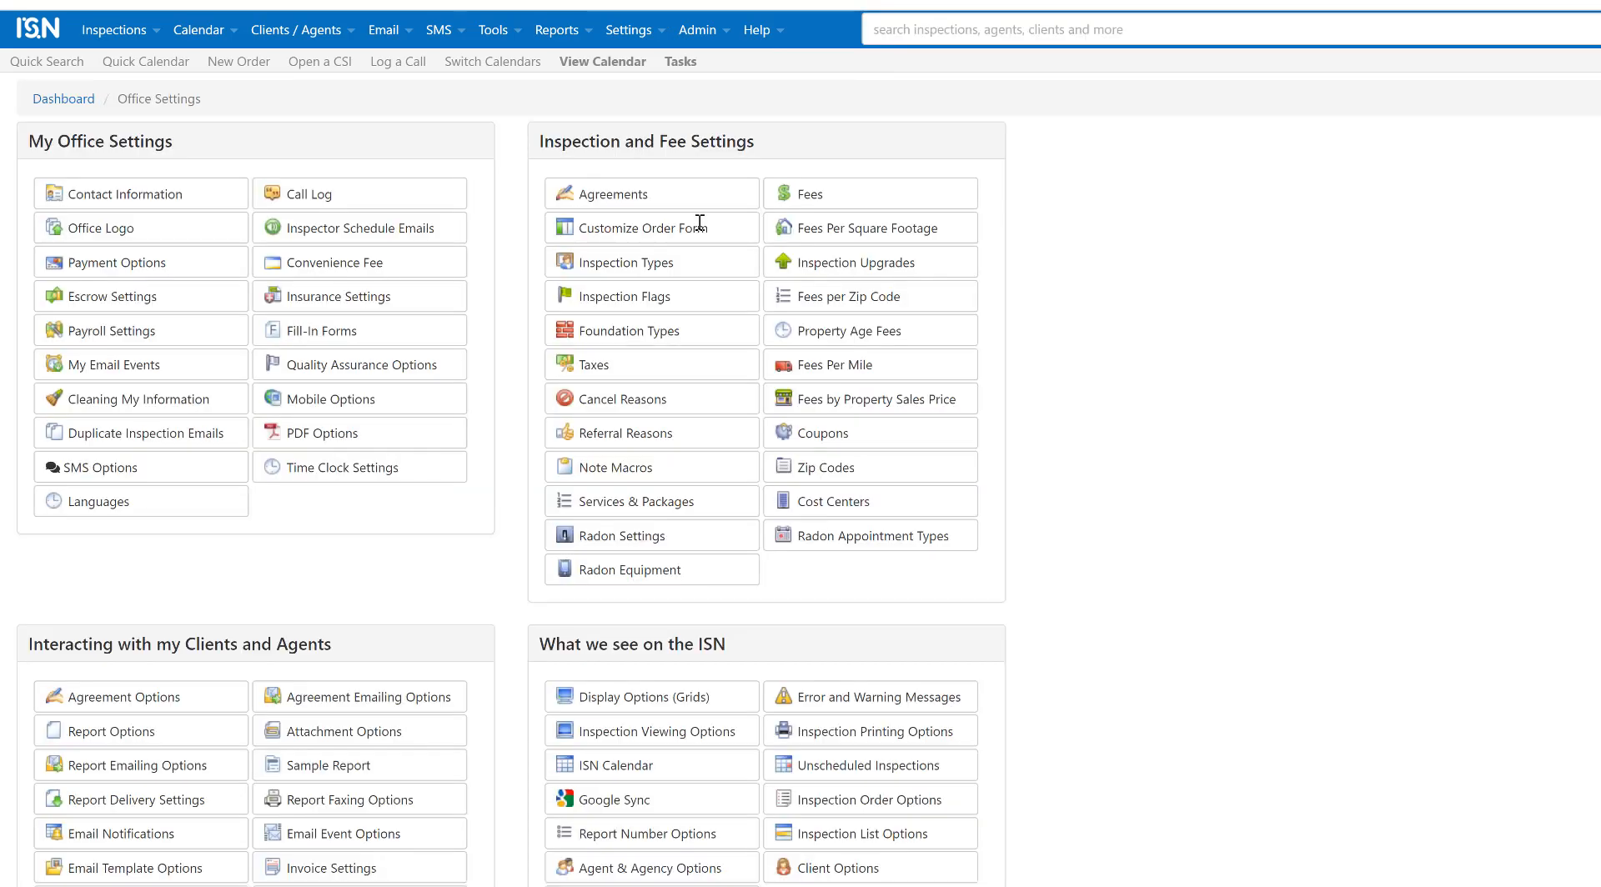
scroll(700, 224, down, 7)
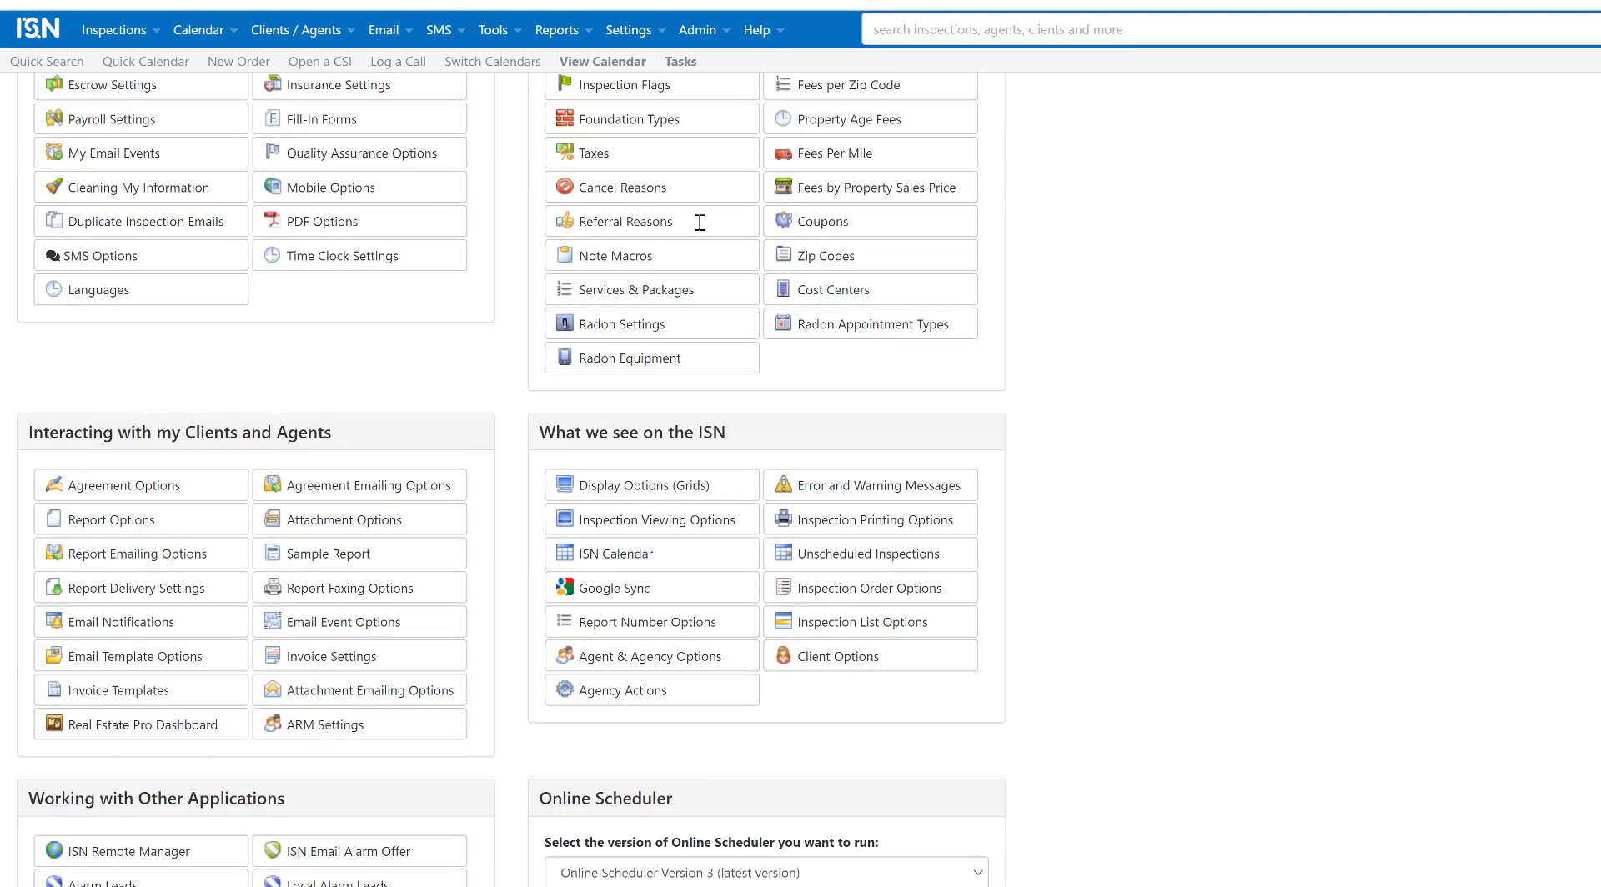
scroll(700, 223, down, 1)
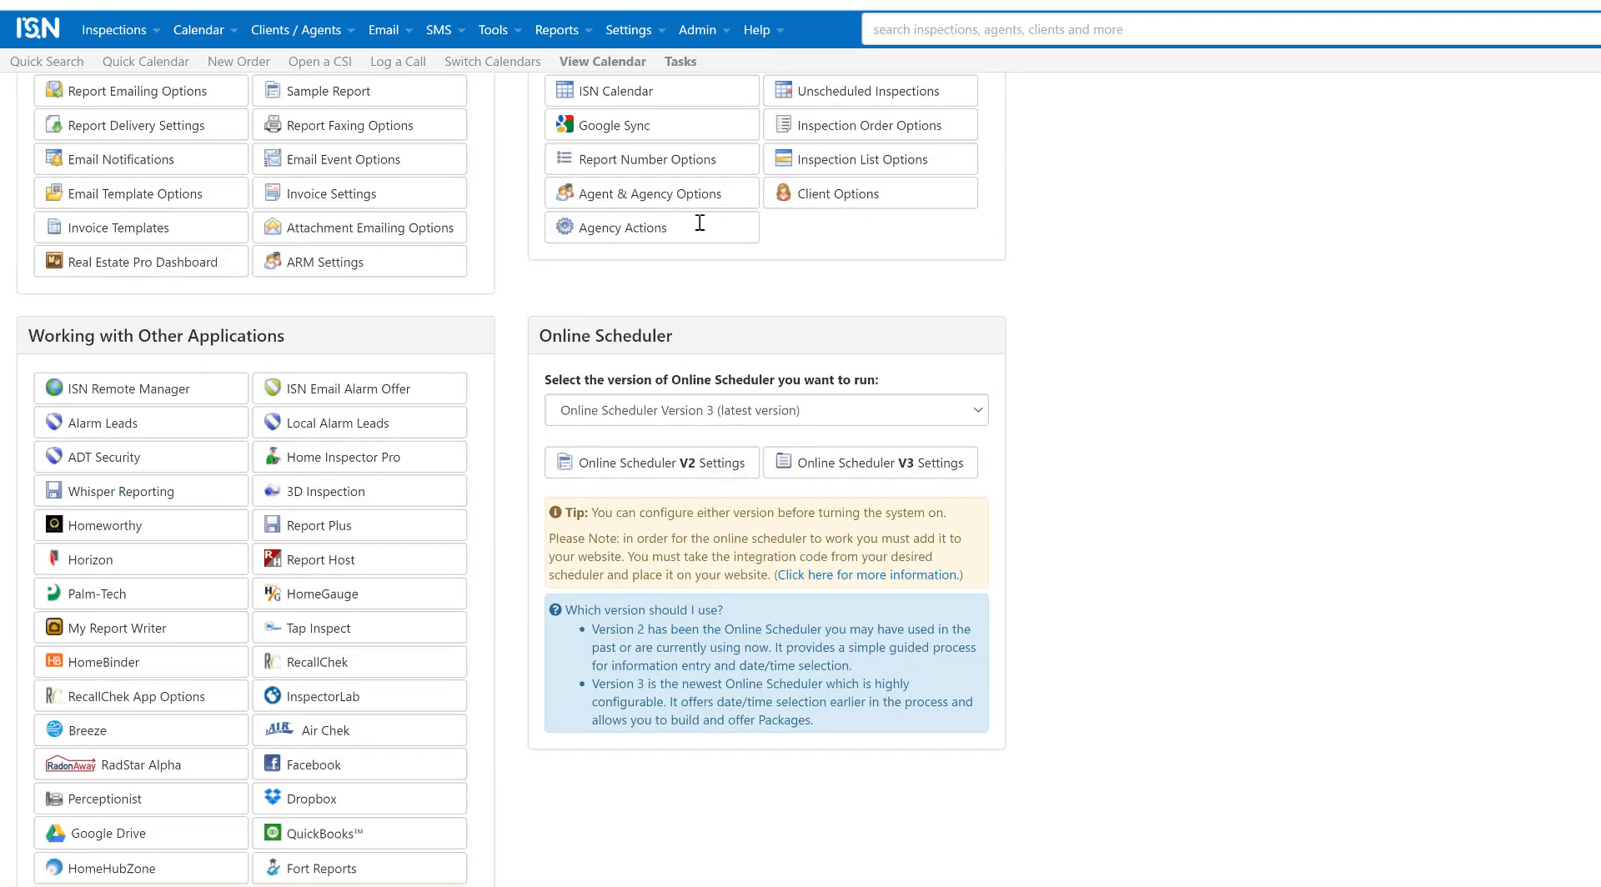
scroll(700, 223, down, 2)
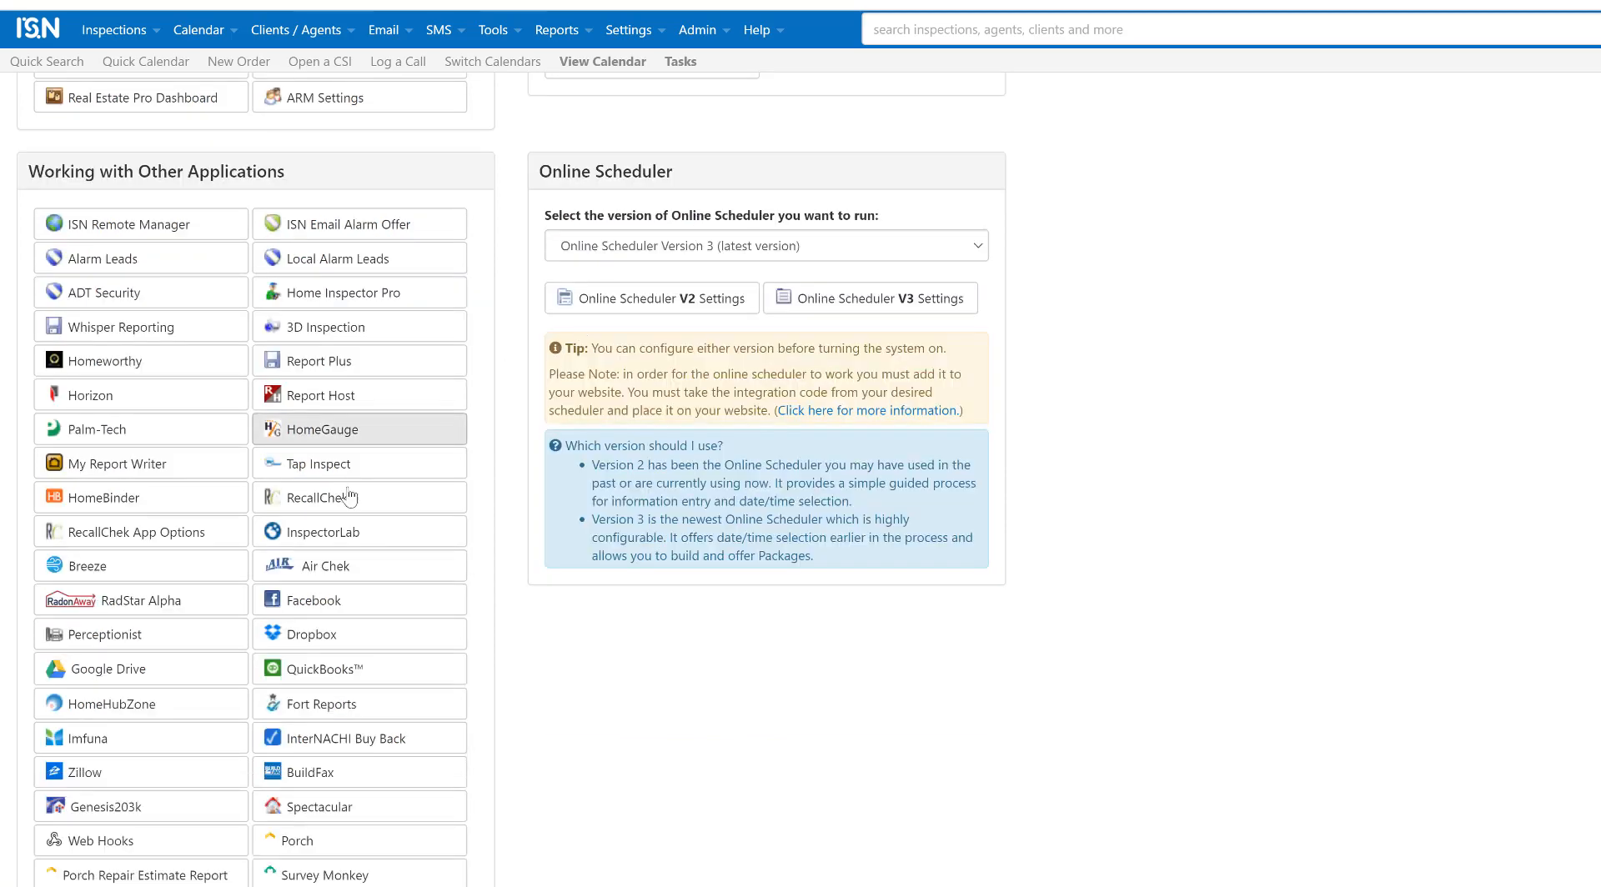
click(214, 604)
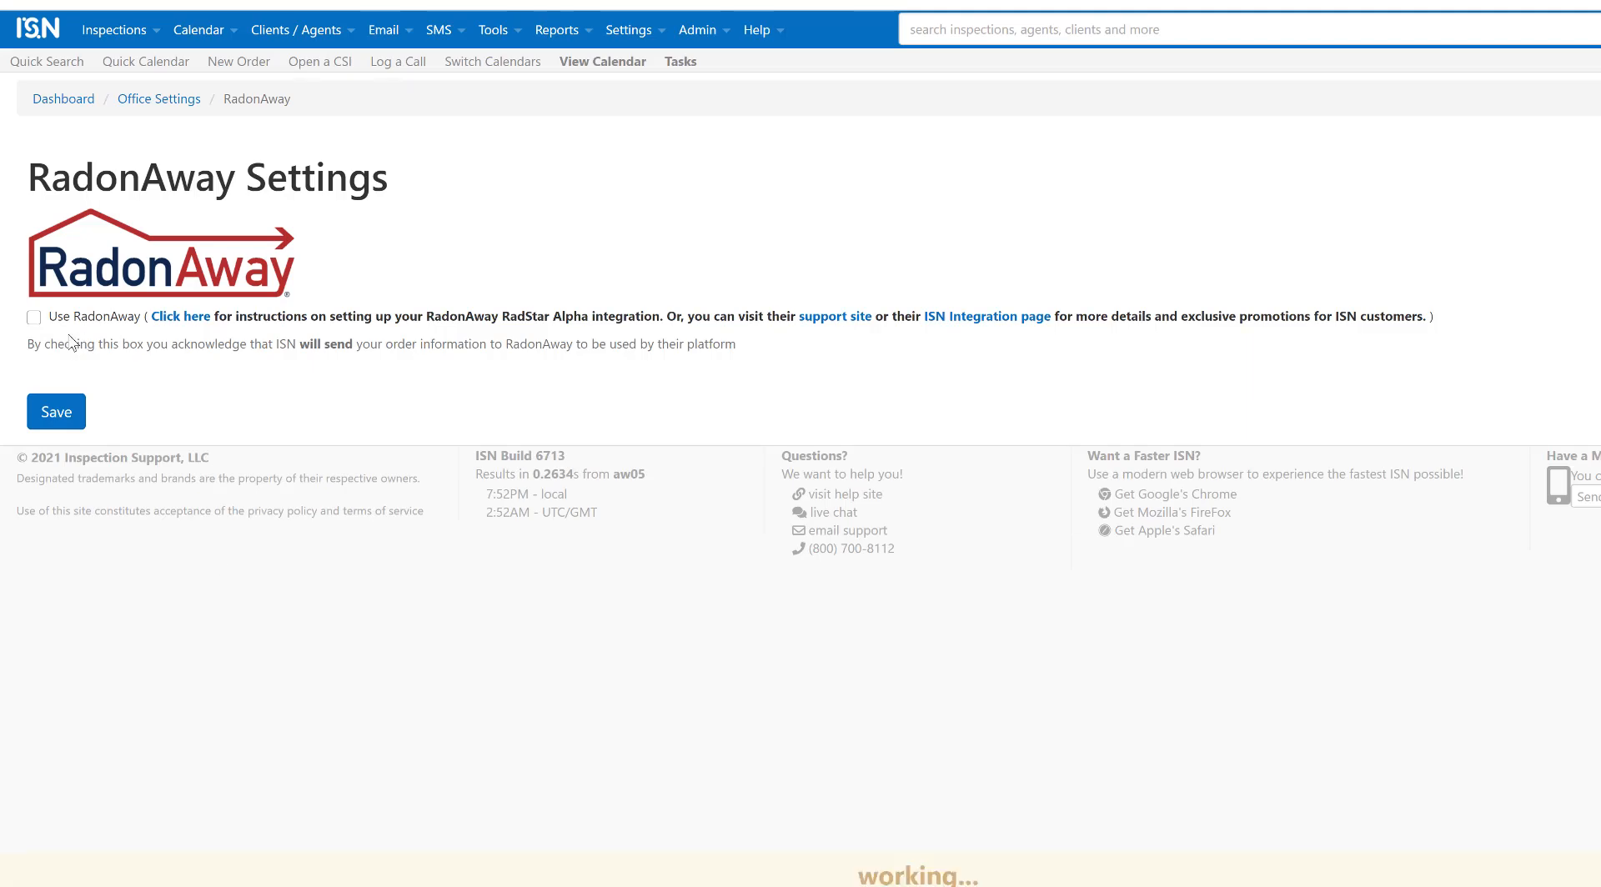
click(34, 319)
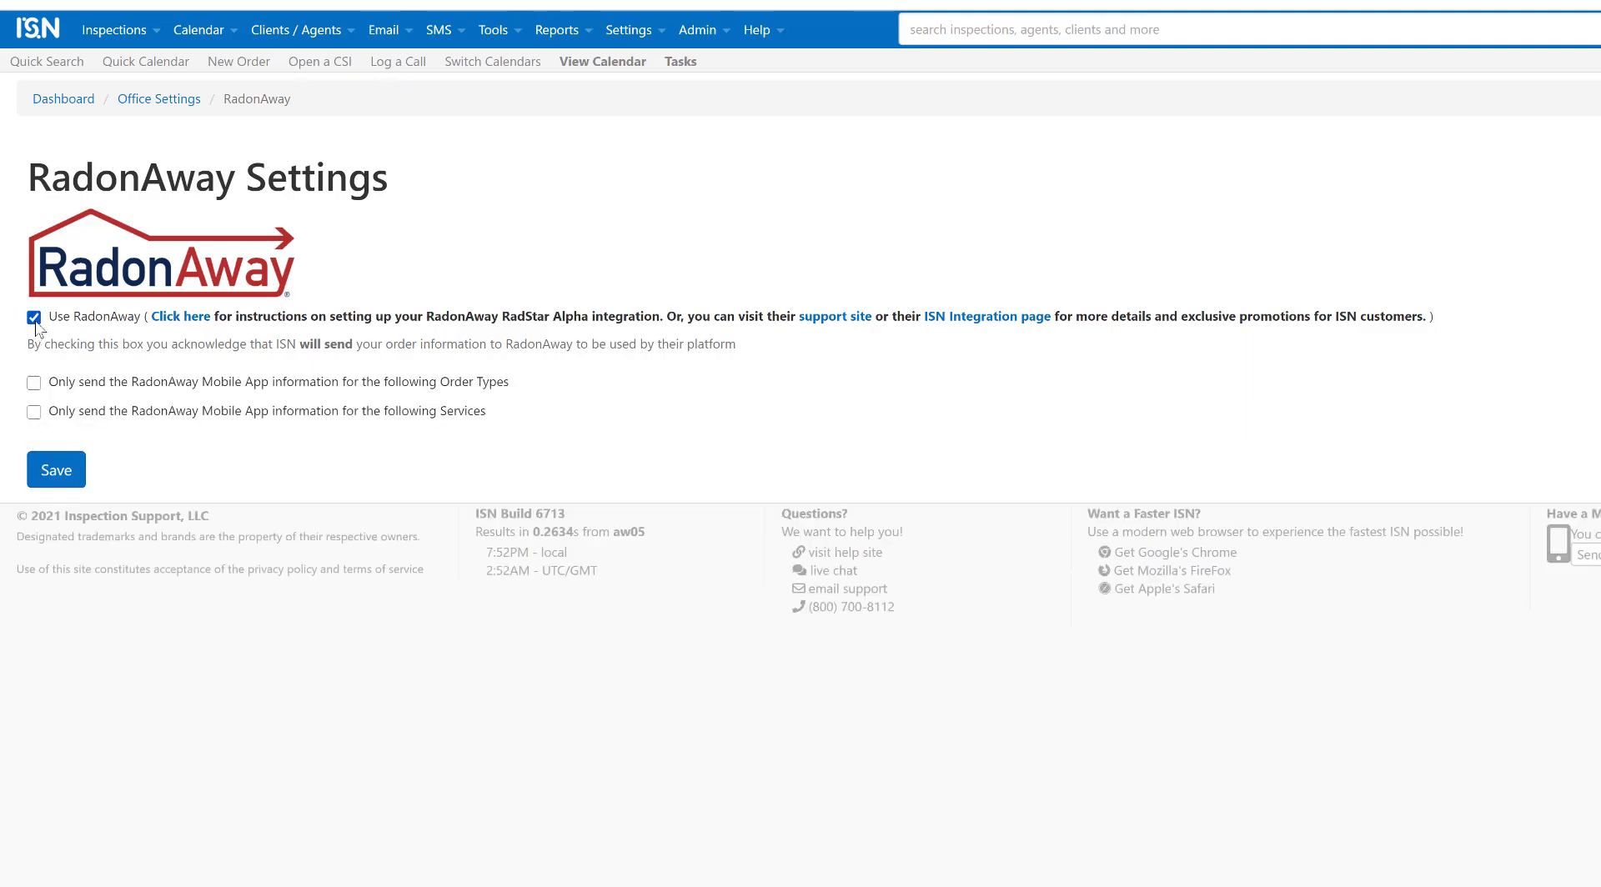
Step: Restrict sending to Multi - Family, Radon Test and Re-Inspection orders plus Water Testing, and save
click(34, 383)
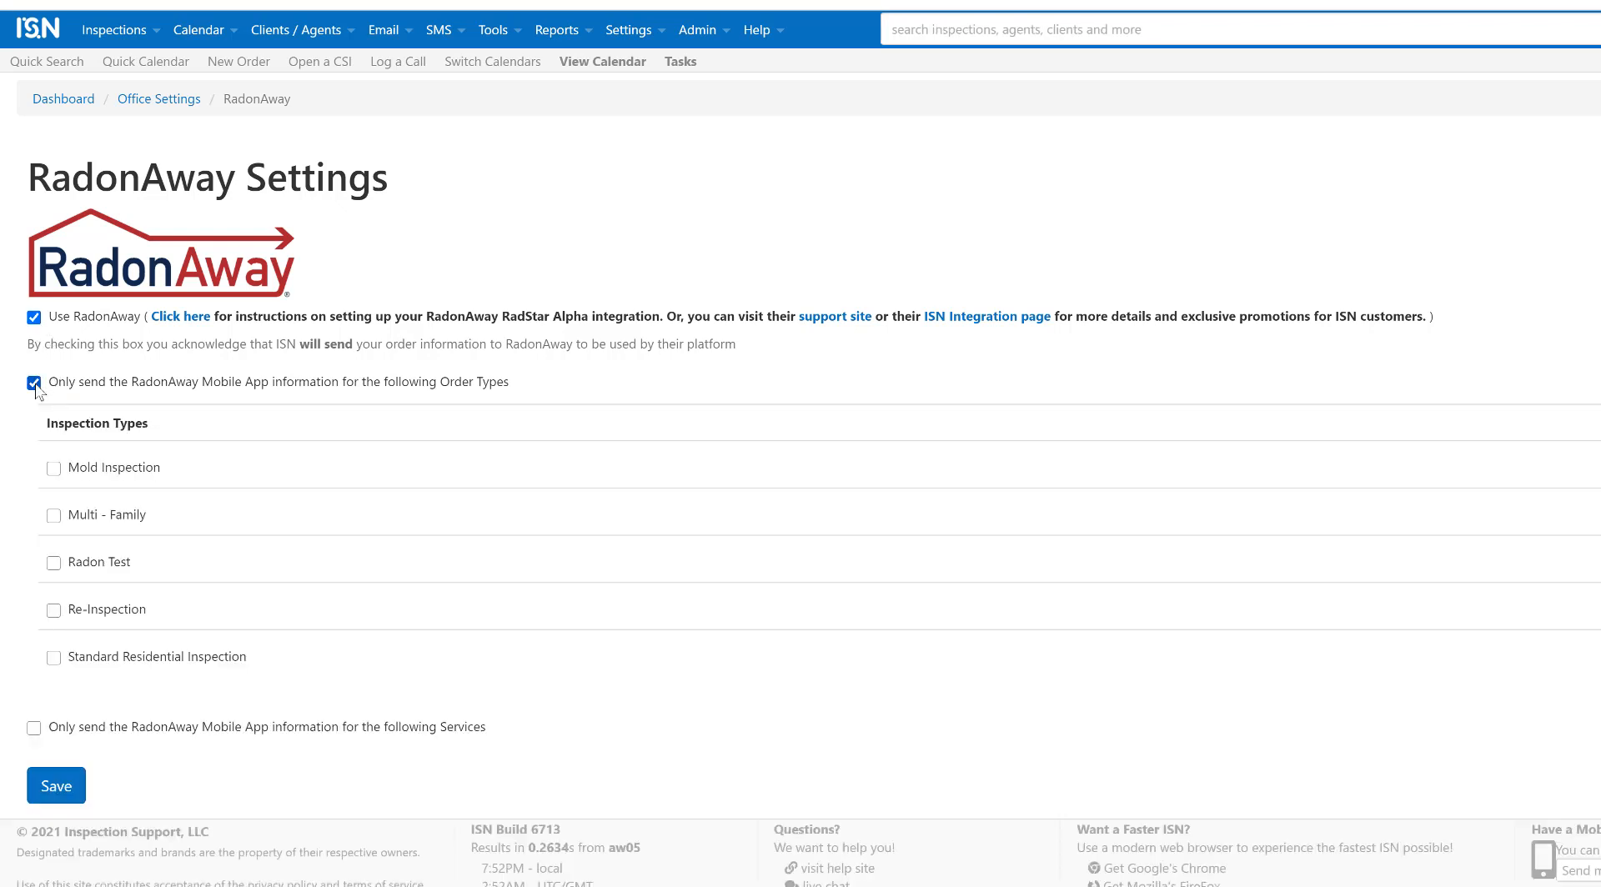
click(54, 518)
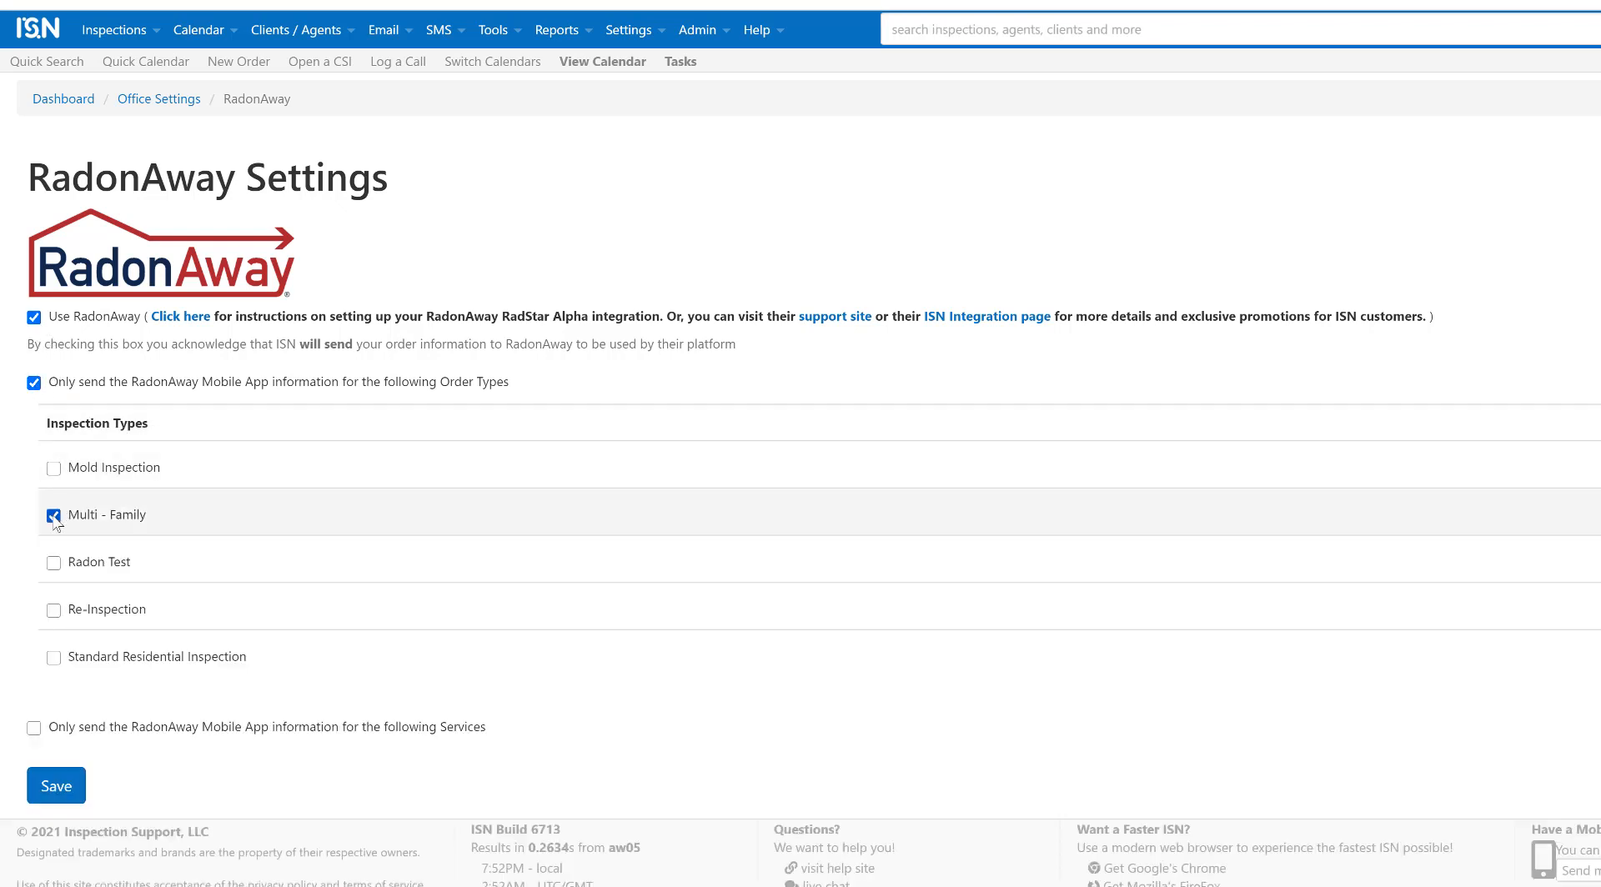
click(53, 564)
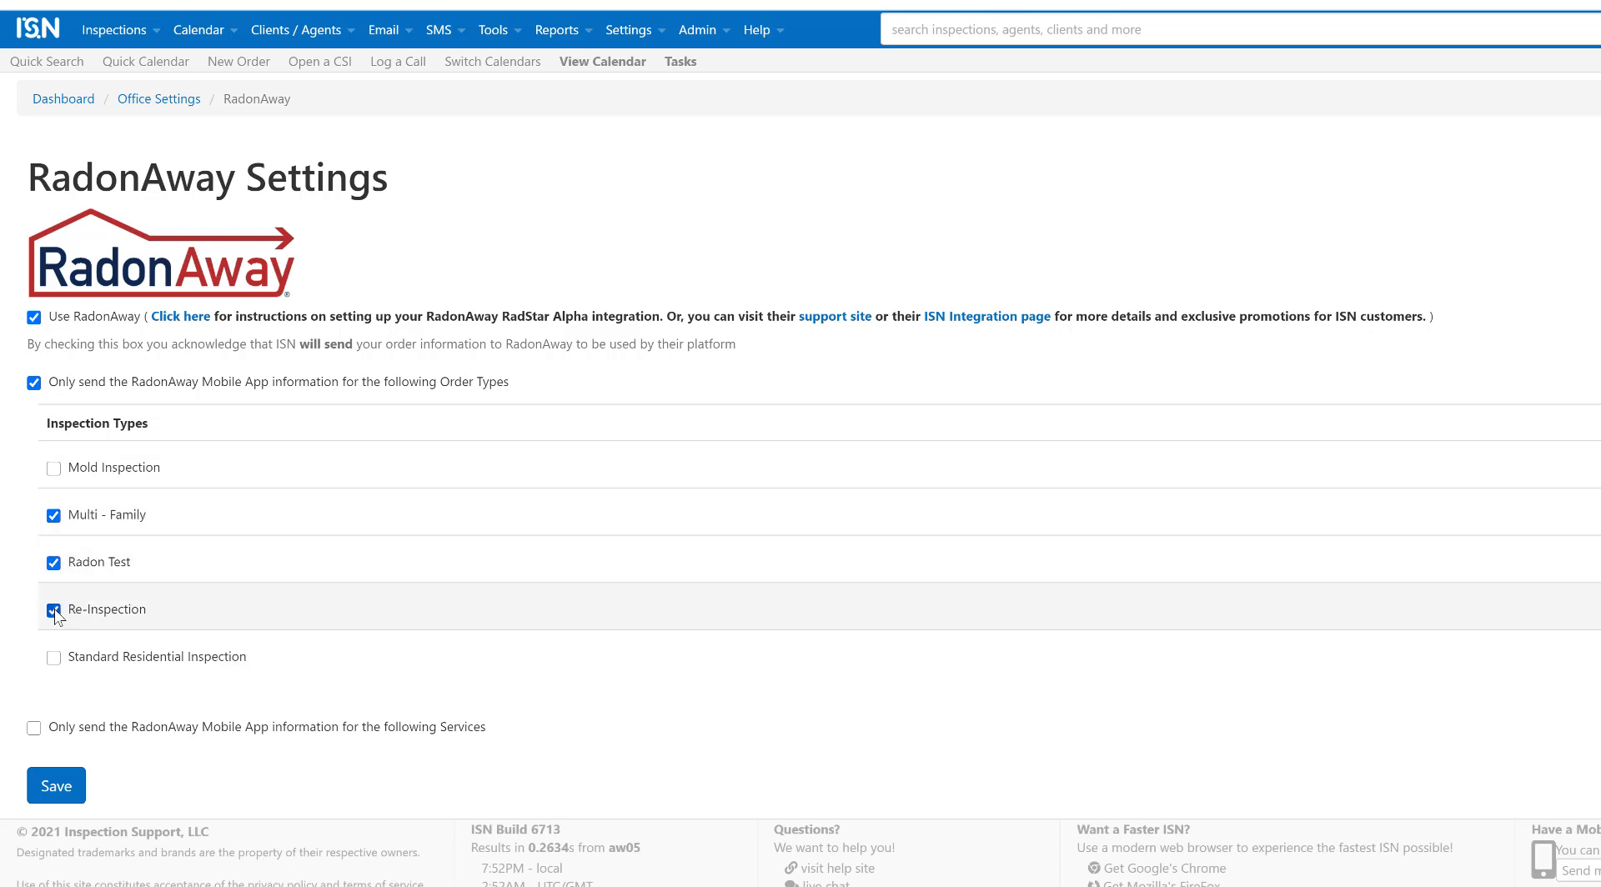
click(34, 728)
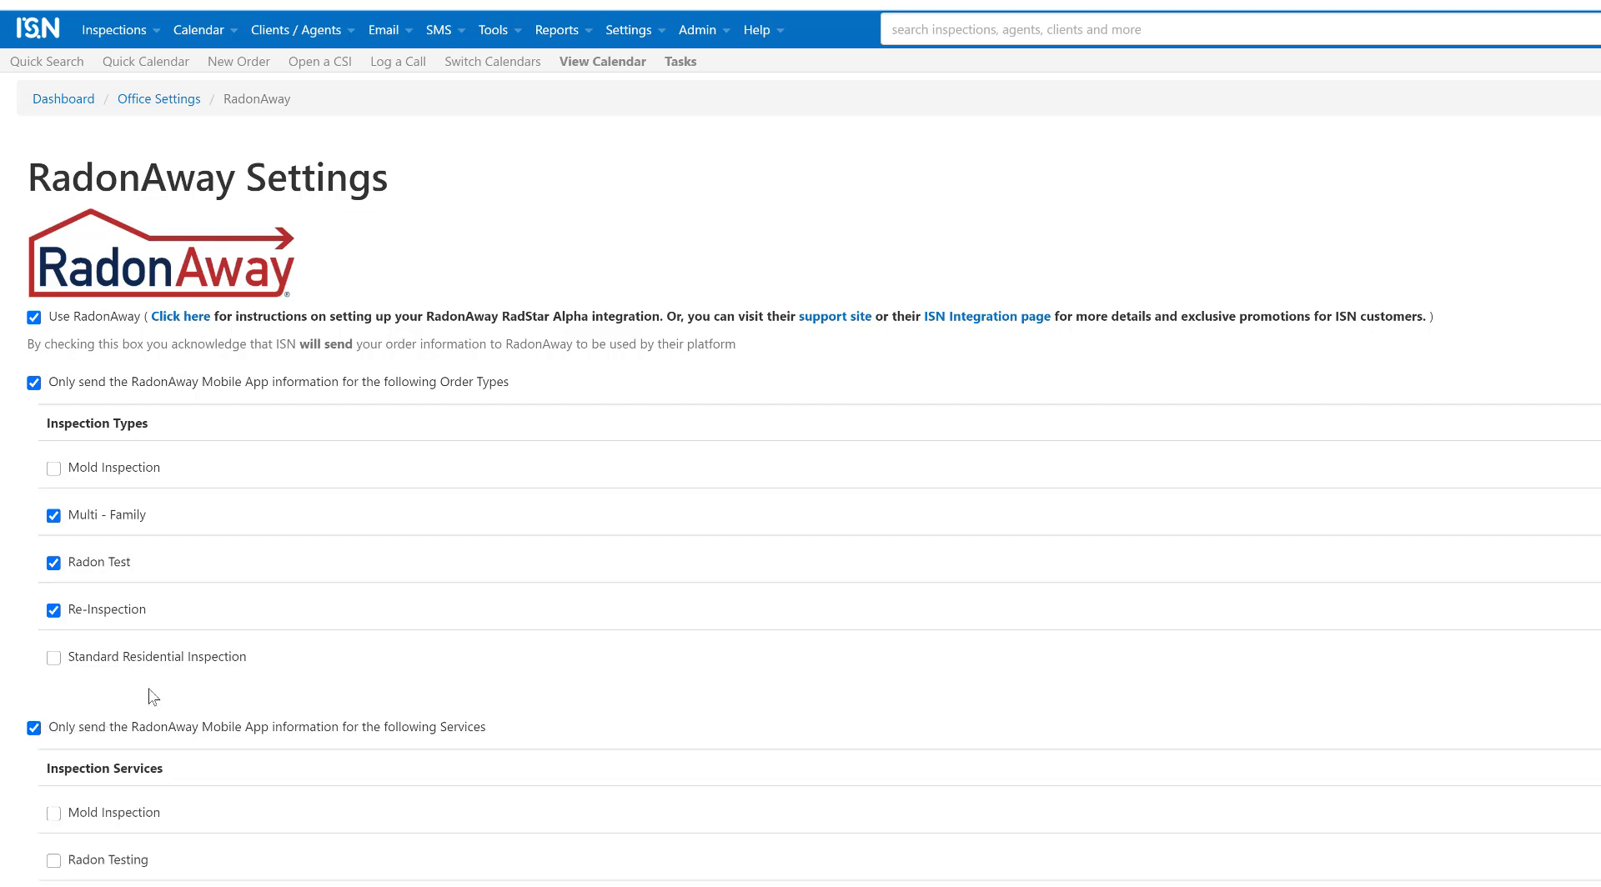
scroll(152, 697, down, 2)
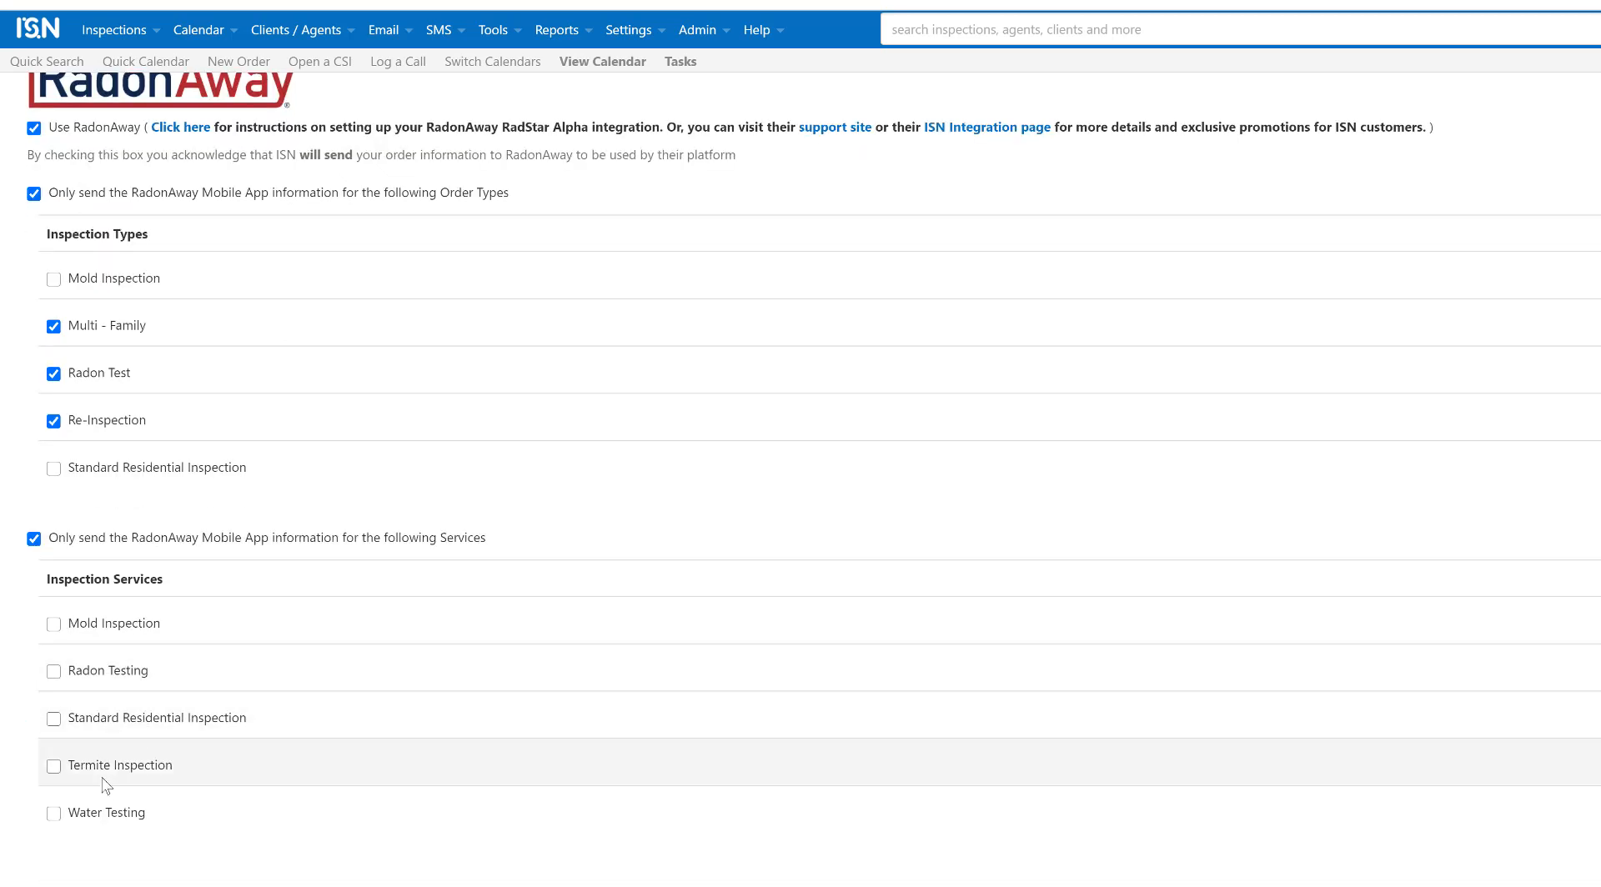
click(55, 815)
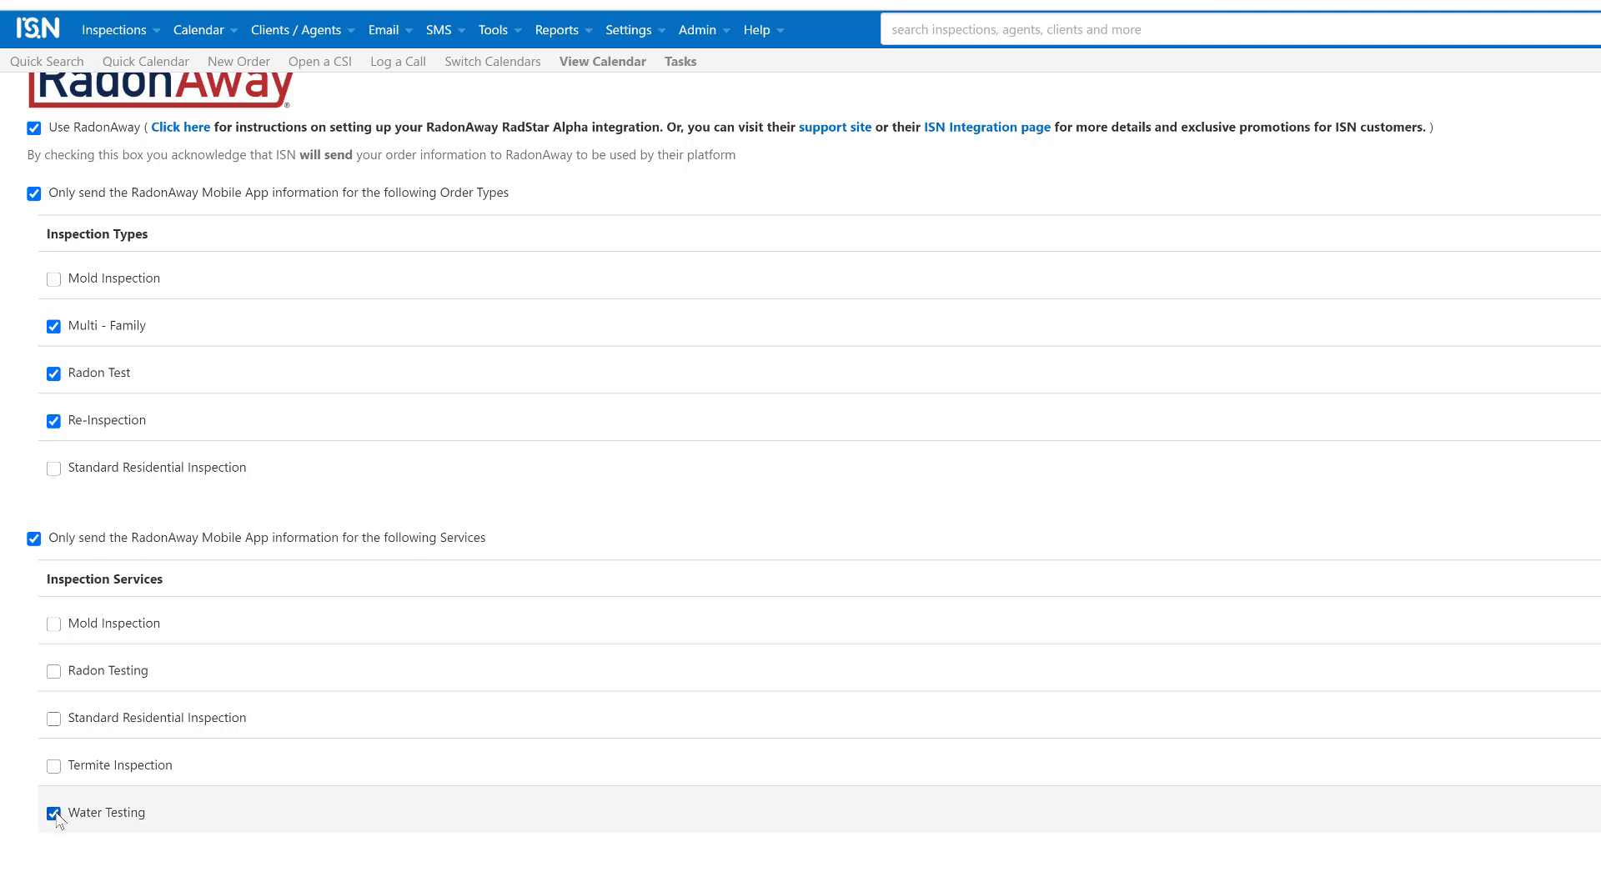
scroll(55, 817, down, 2)
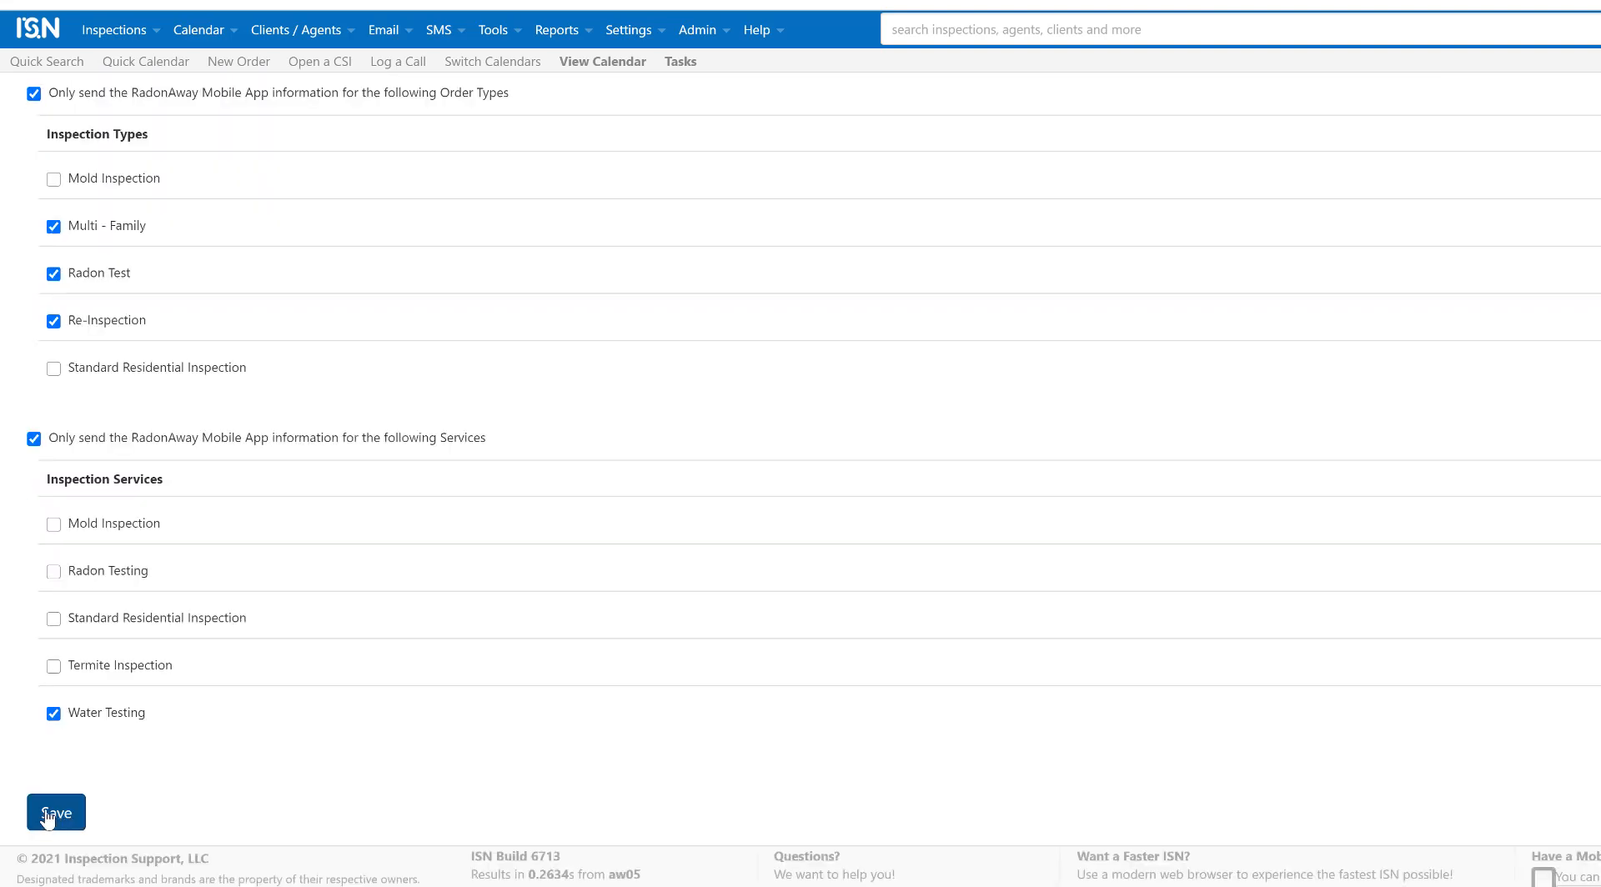
click(48, 811)
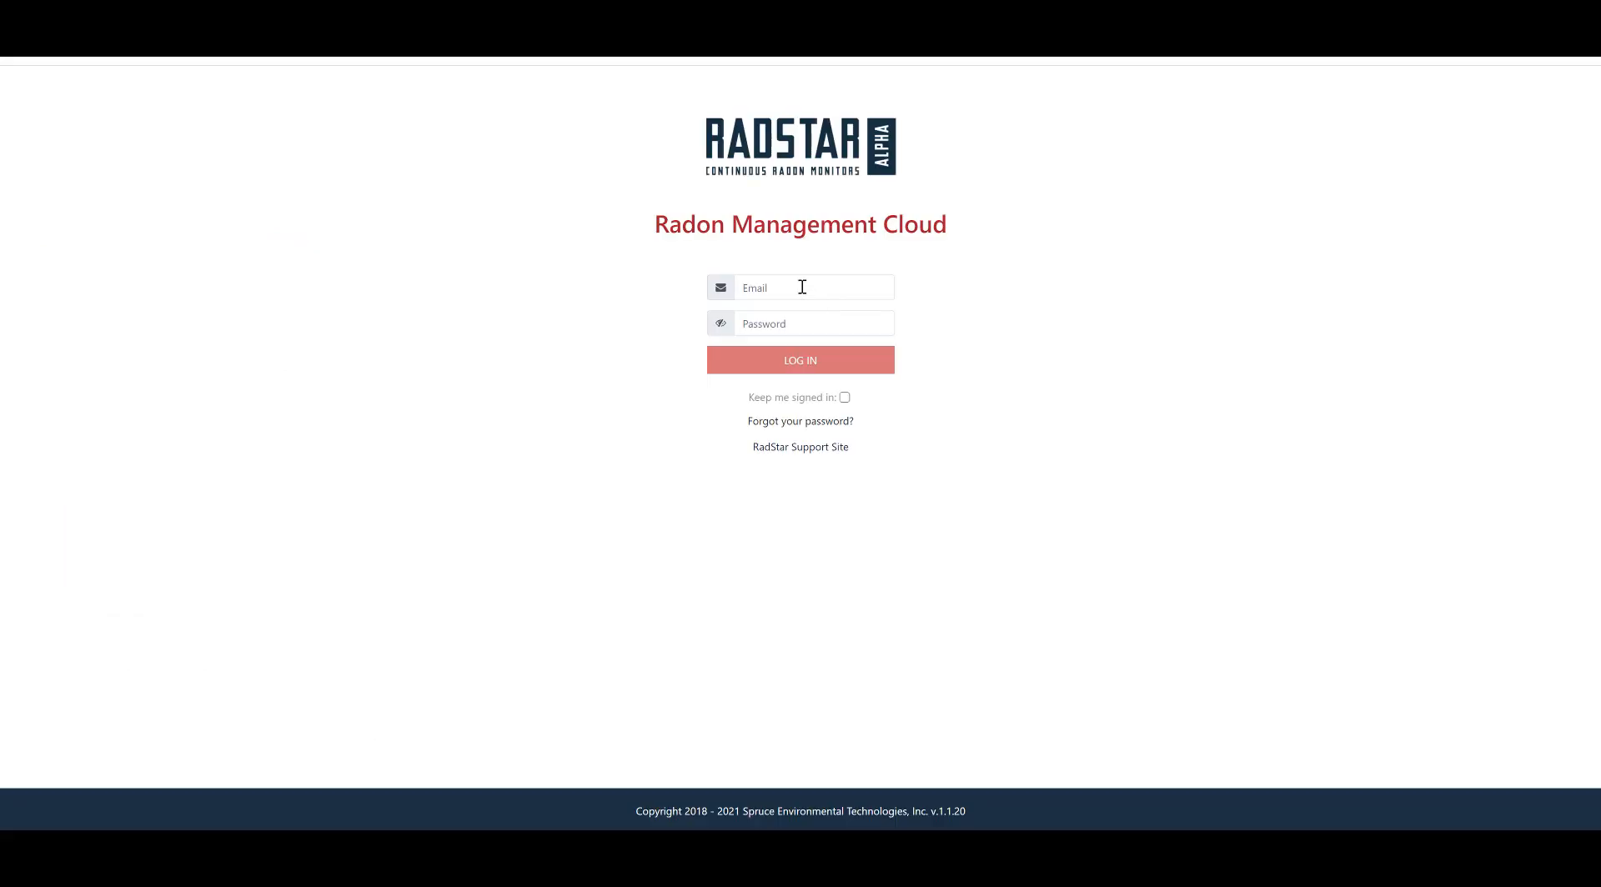
Step: Sign back in to RadStar with the account e-mail and password
click(800, 286)
click(792, 323)
text(p)
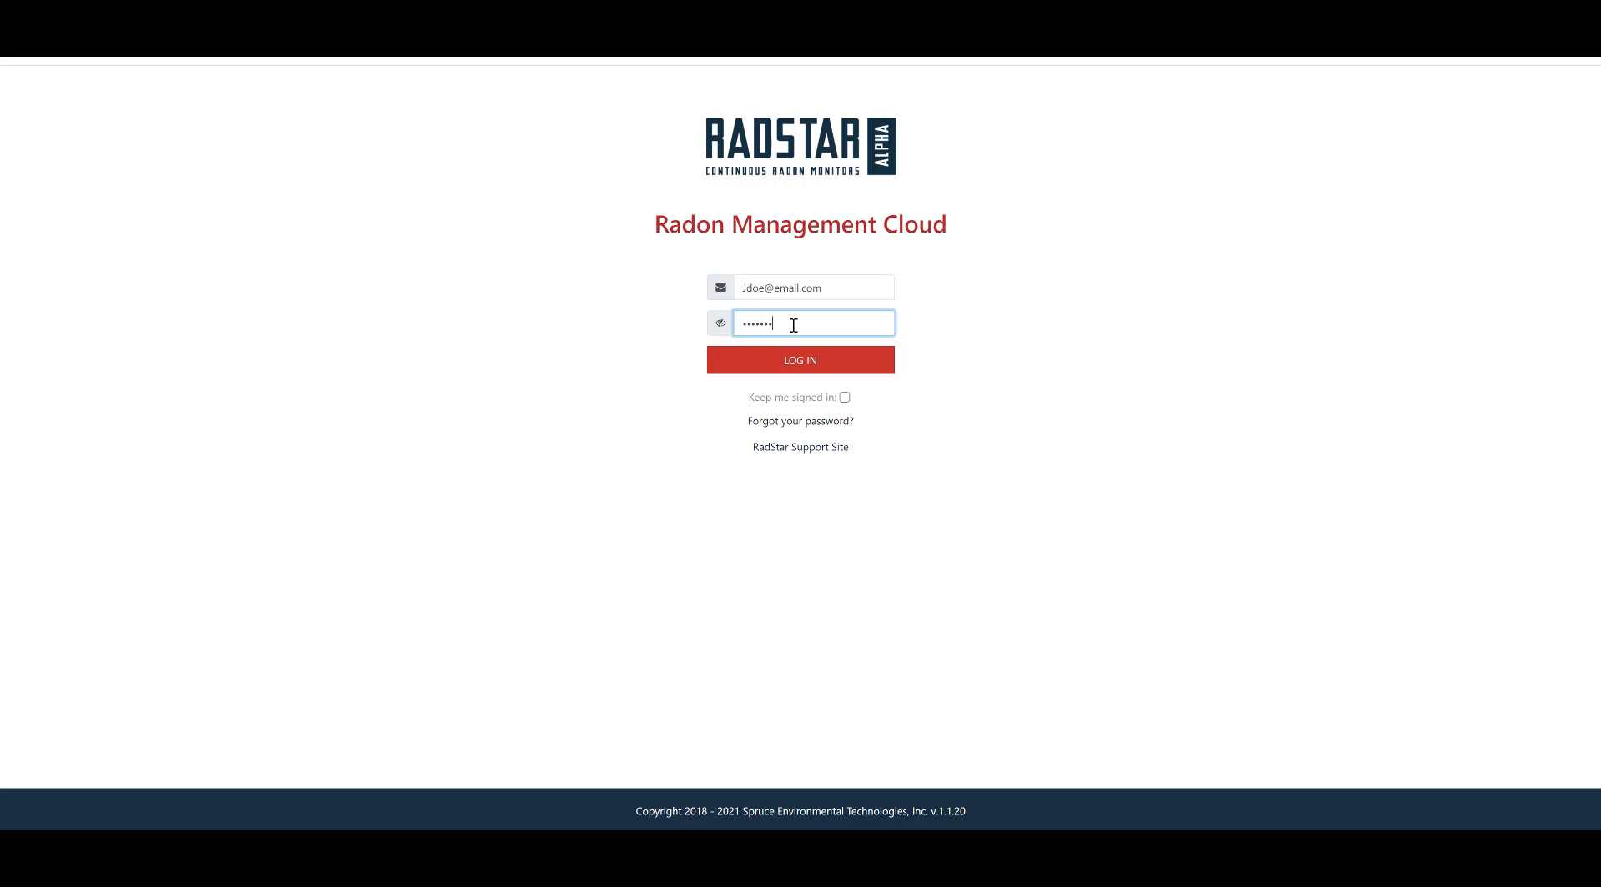
click(788, 367)
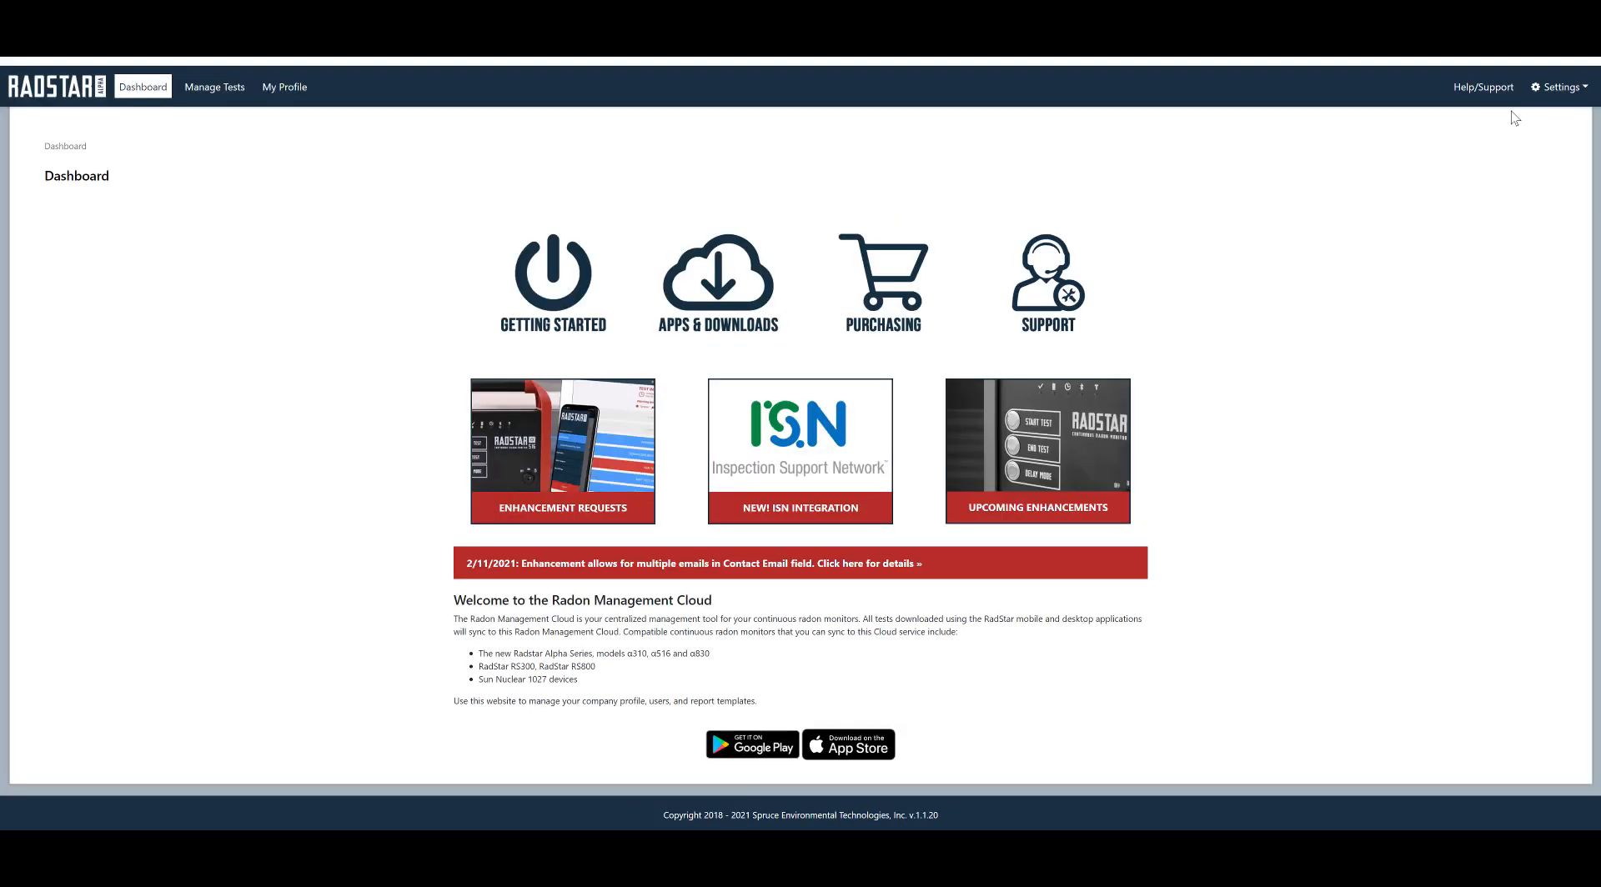
click(1559, 87)
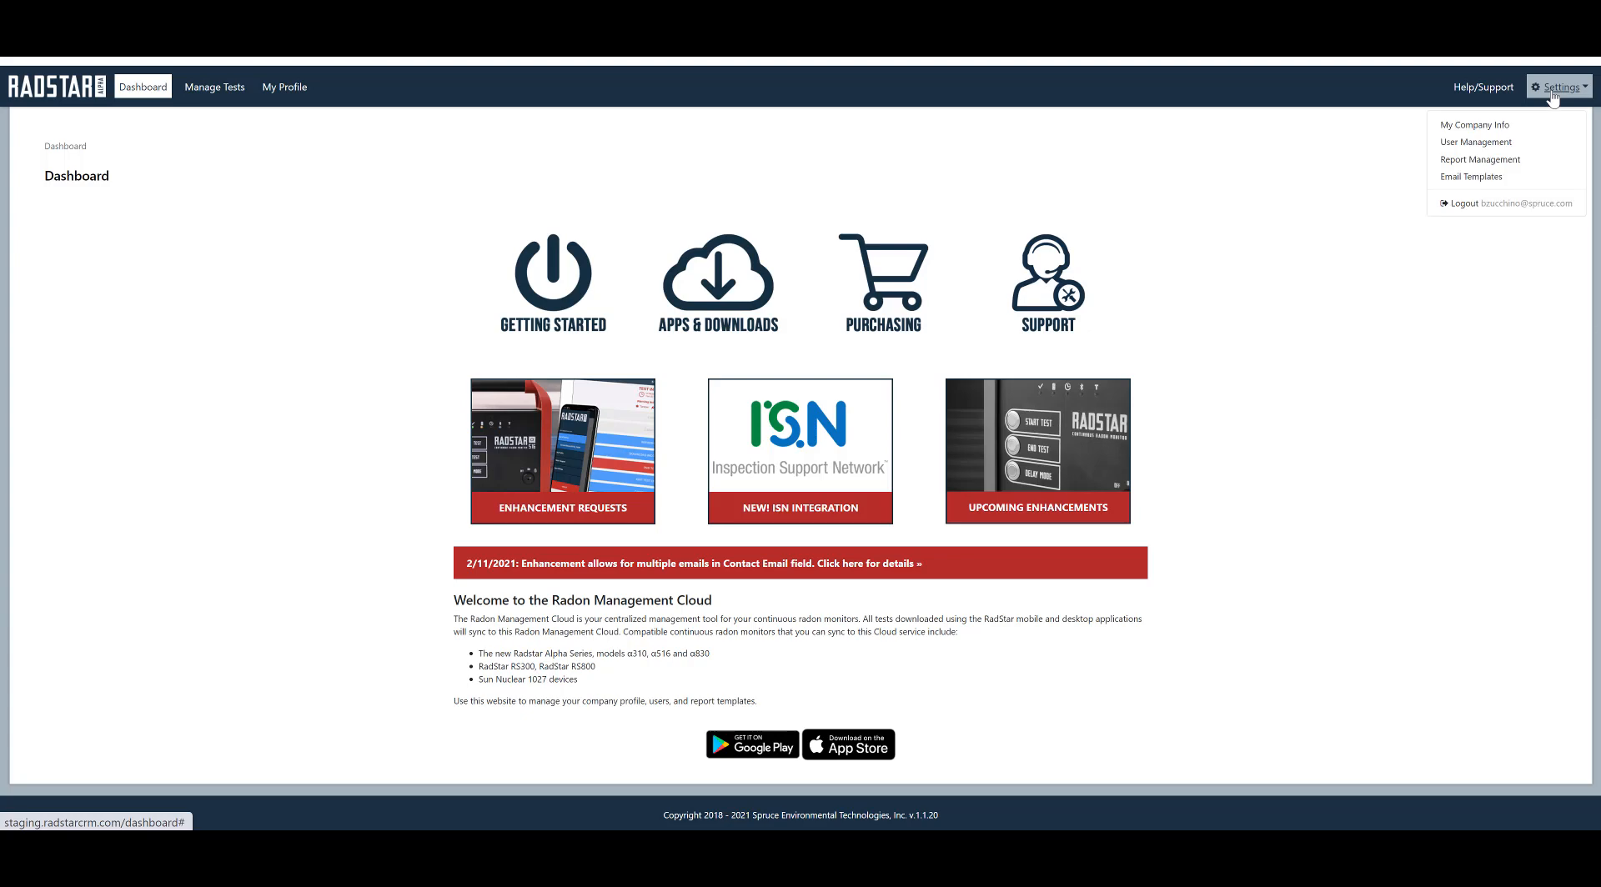
Step: In My Company Info, enable ISN integration with company key RadonAway and its domain, and save
click(1501, 124)
drag(1590, 129, 1590, 298)
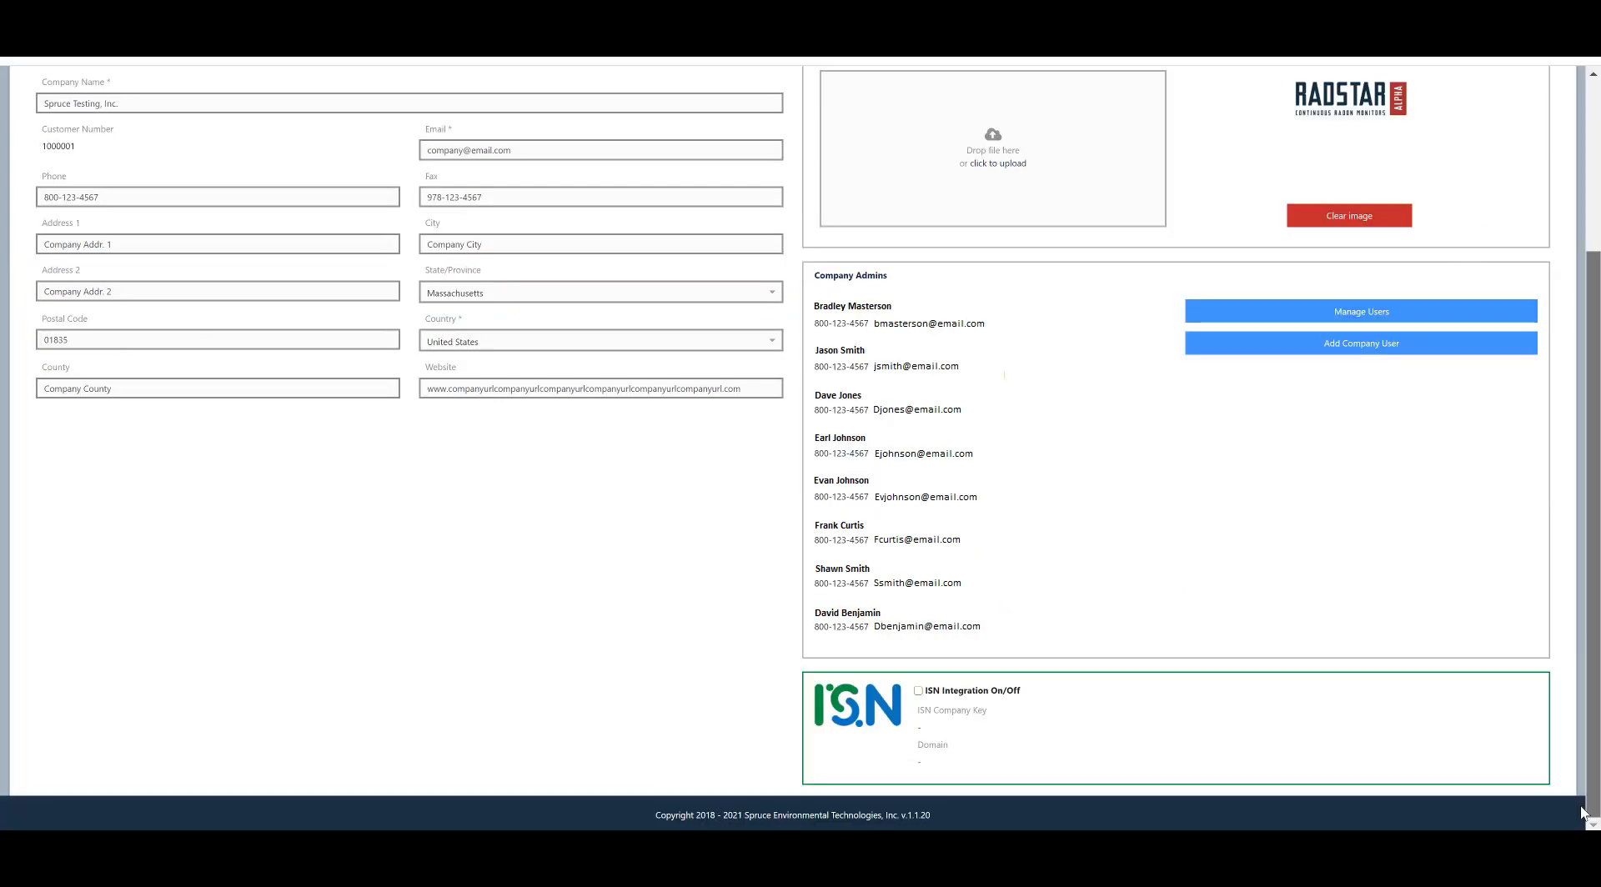
click(918, 692)
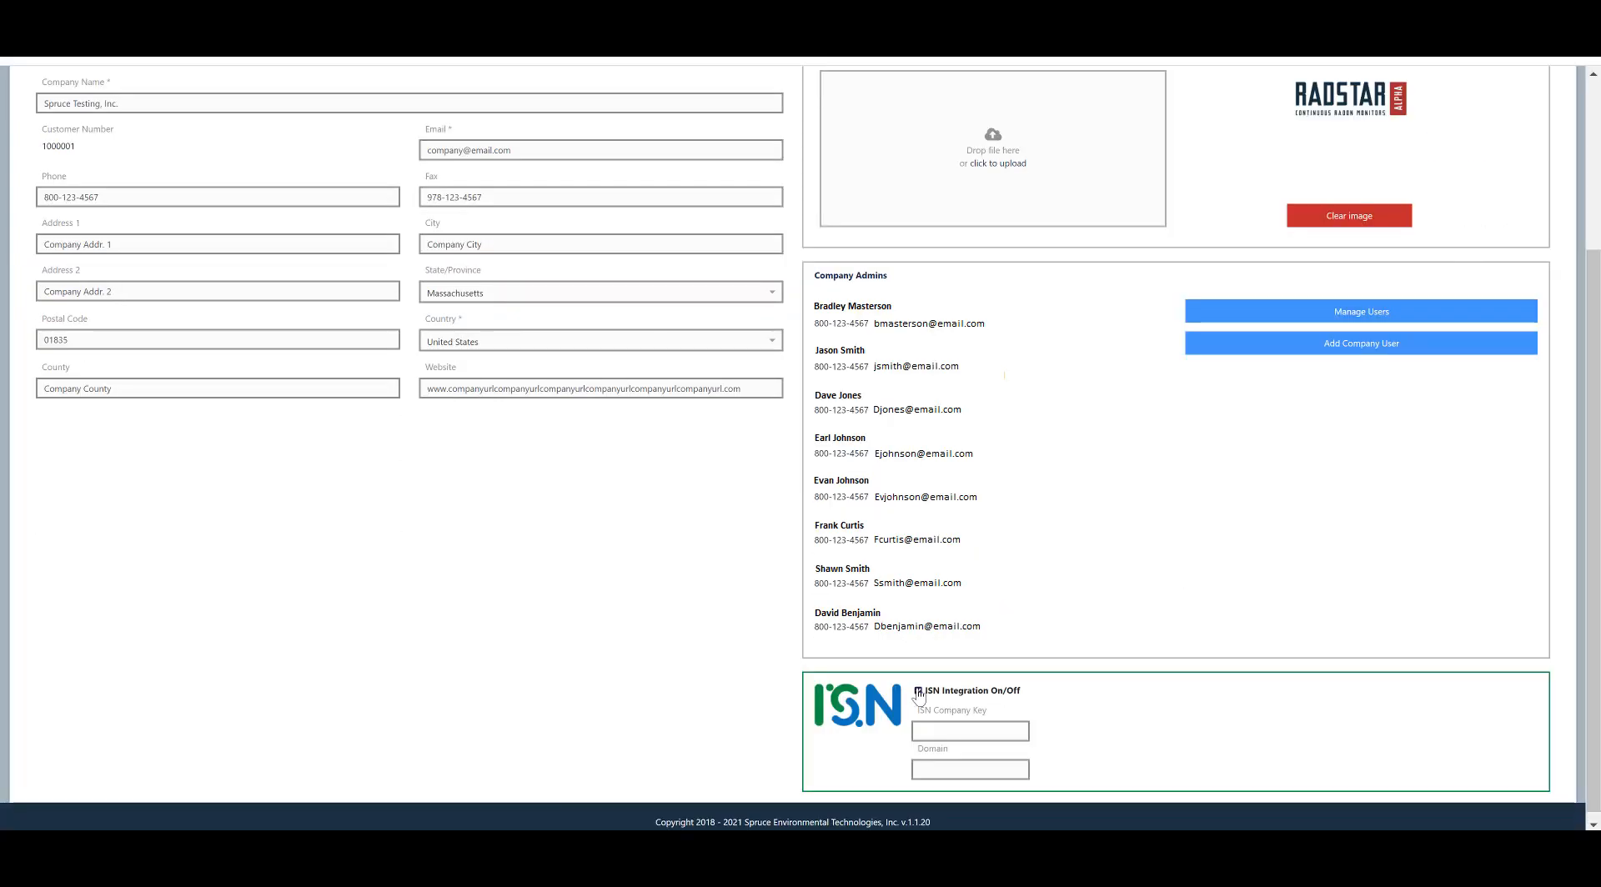
click(927, 732)
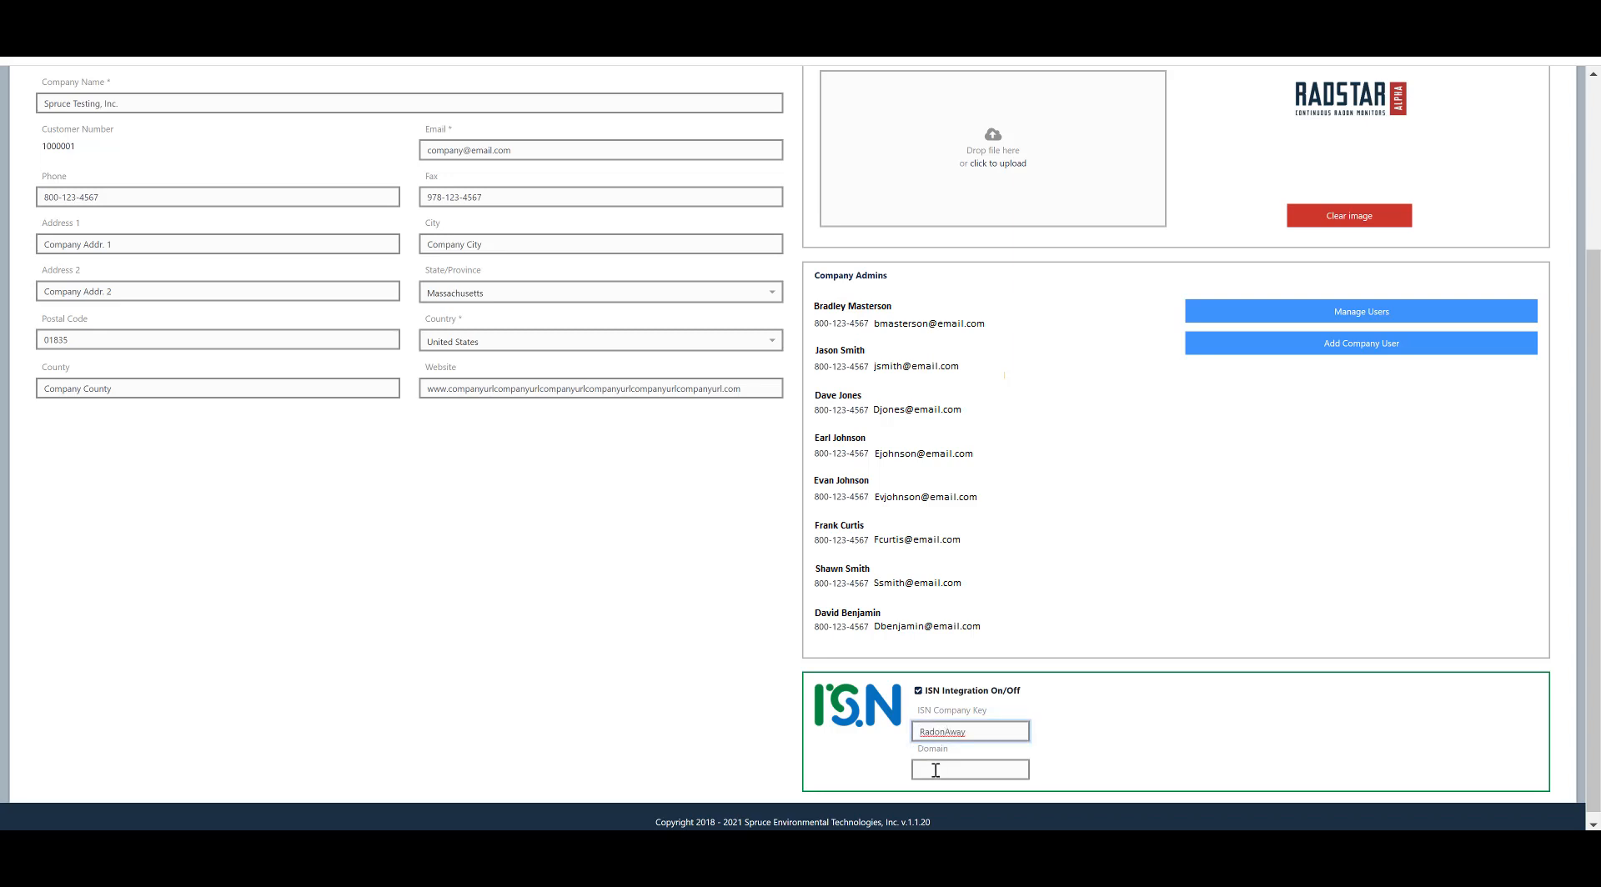
click(936, 770)
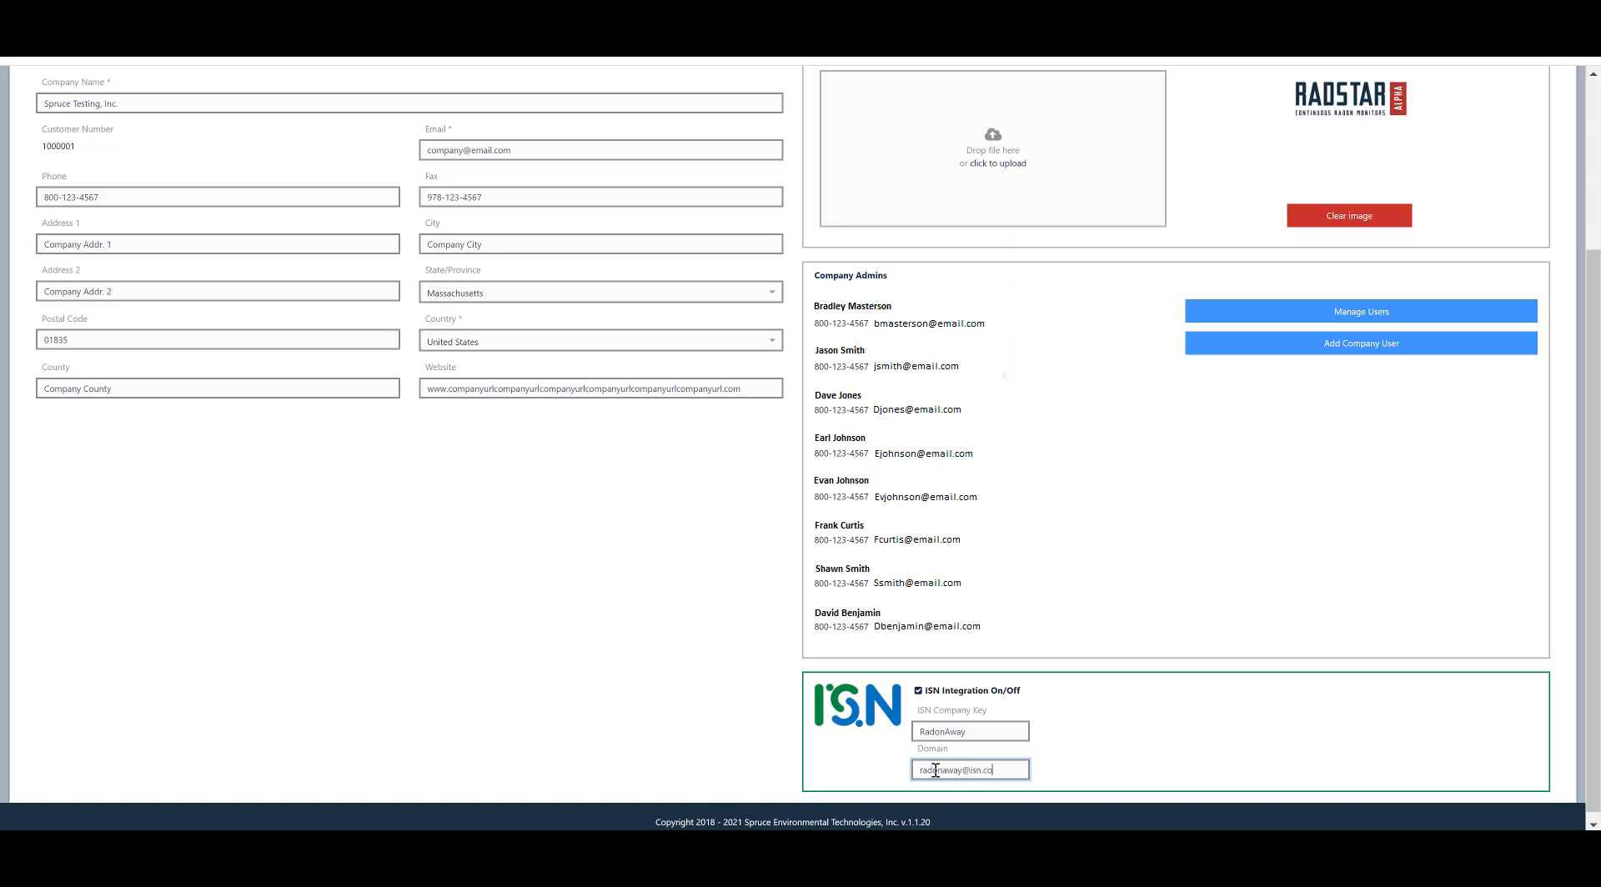
drag(1584, 605, 1521, 177)
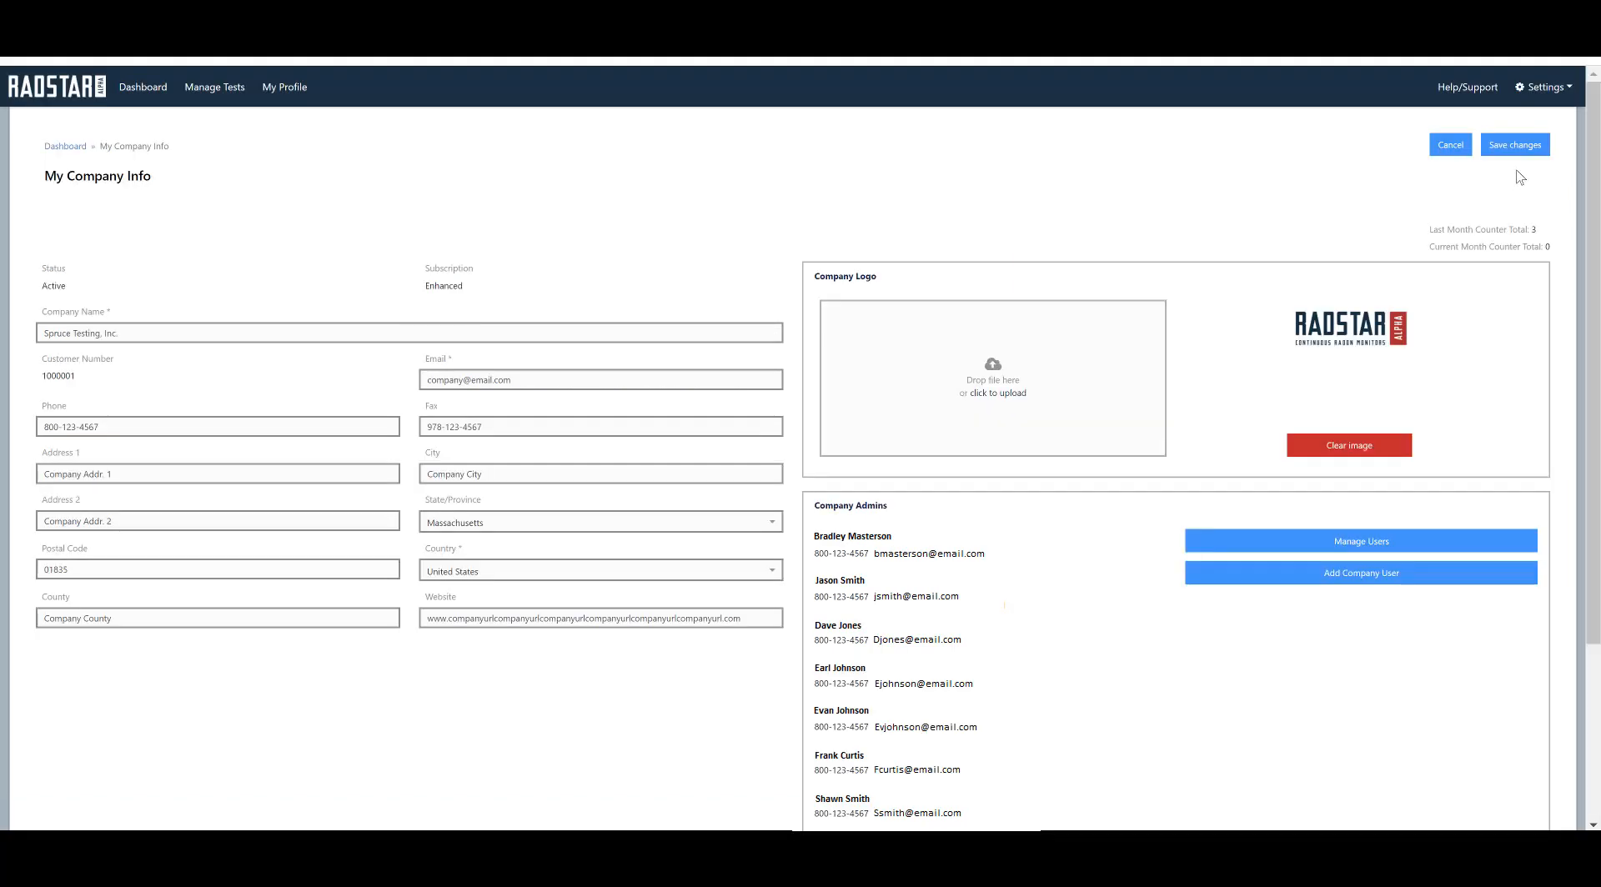
click(1516, 148)
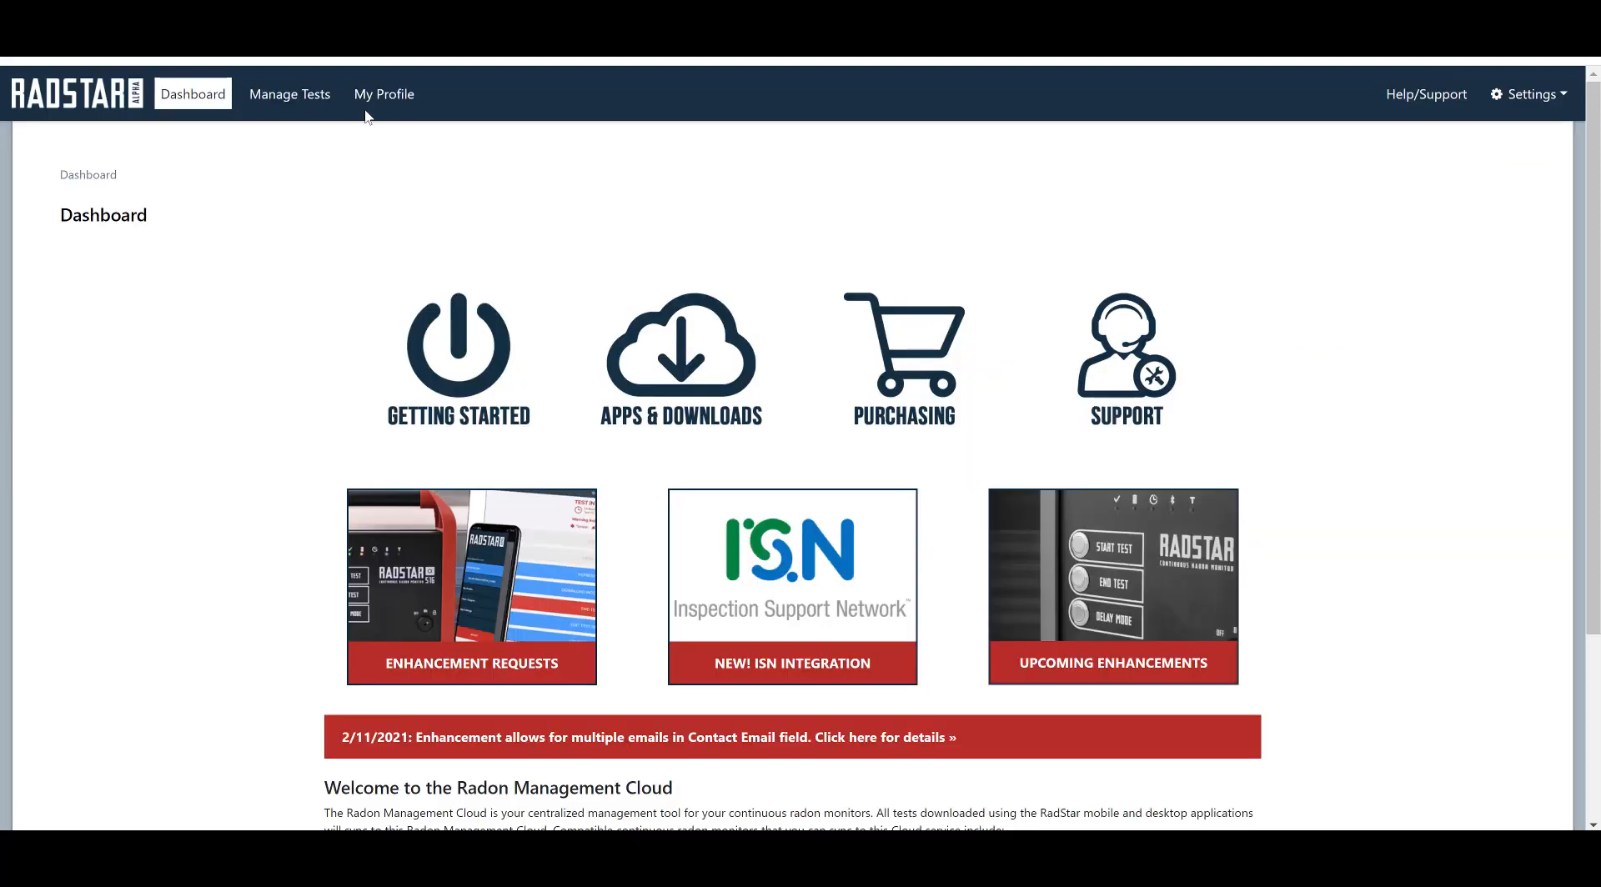
click(373, 93)
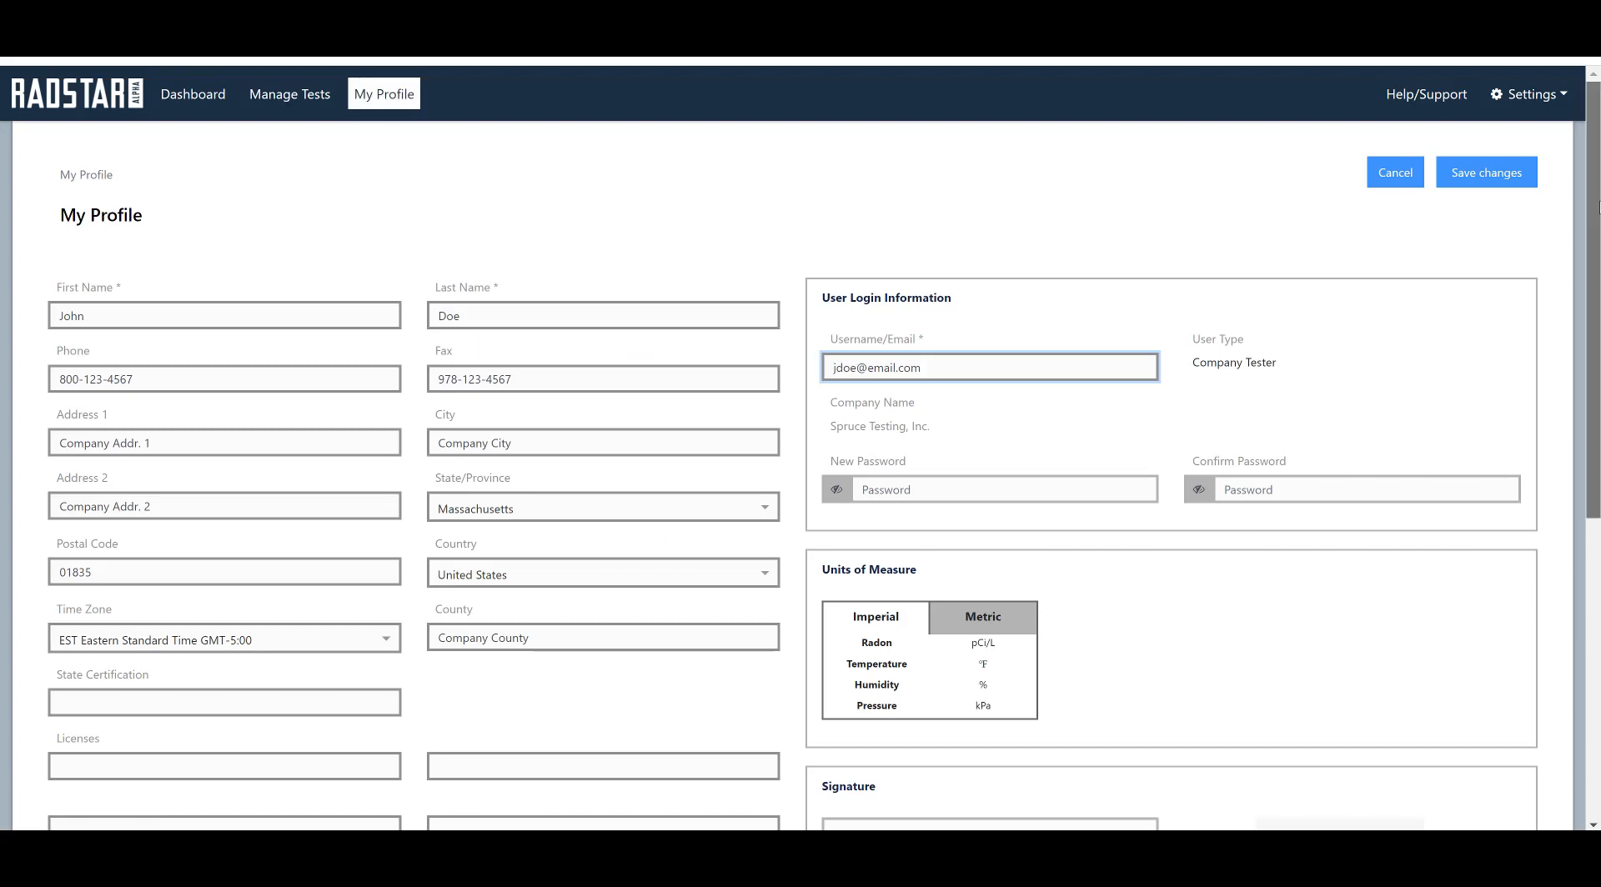
Step: Paste the ISN Access Key and Secret Access Key under ISN Login and pass Test Connection
scroll(1599, 207, down, 6)
click(852, 678)
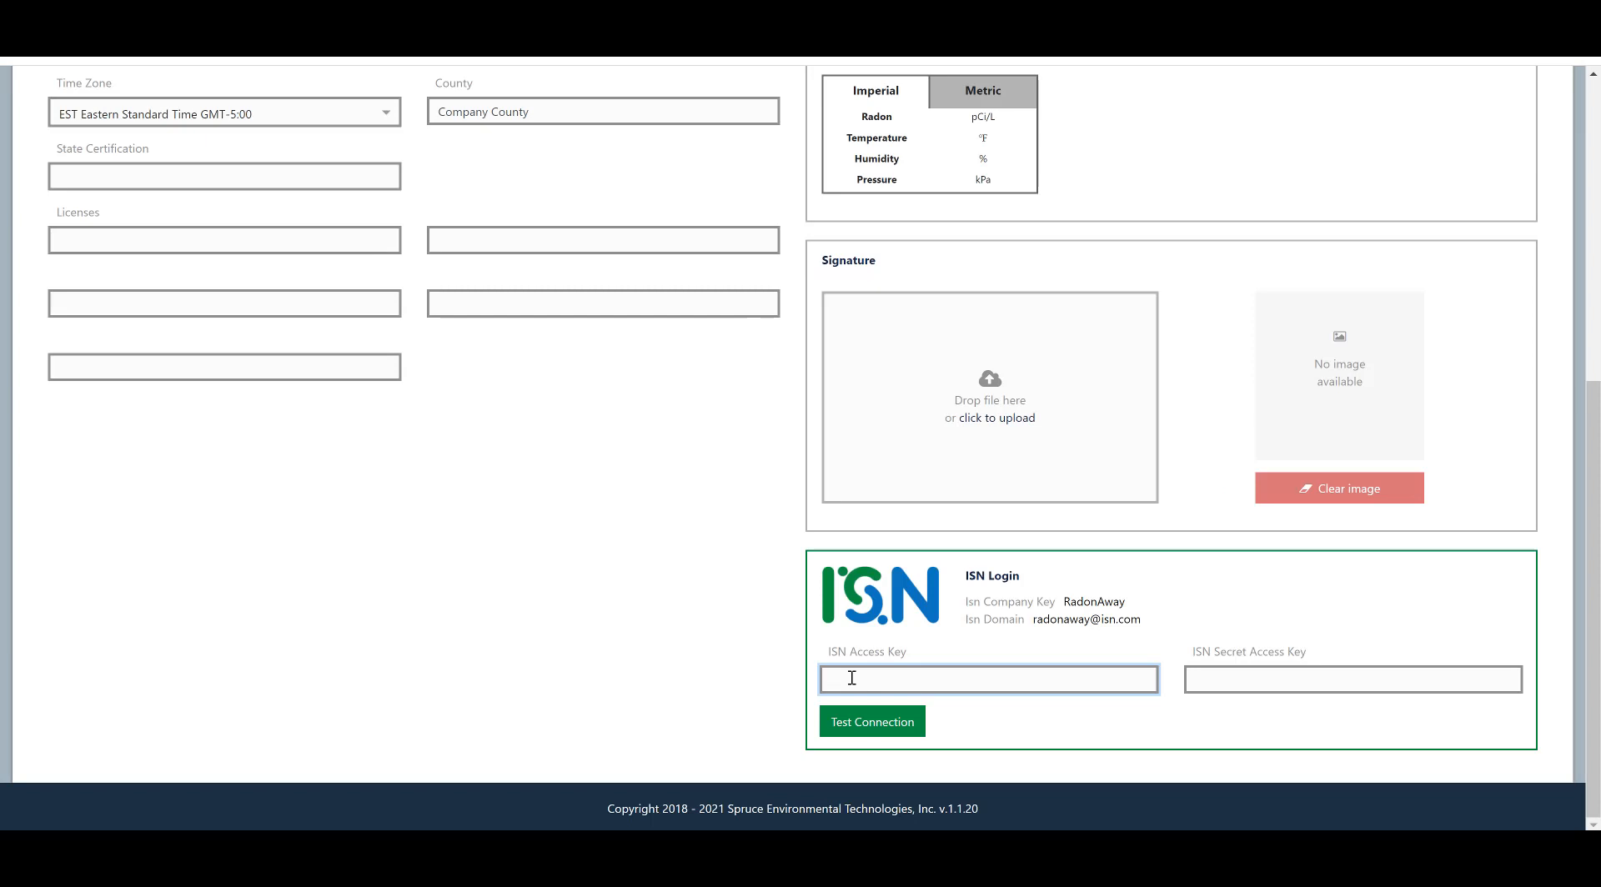
key(ctrl+v)
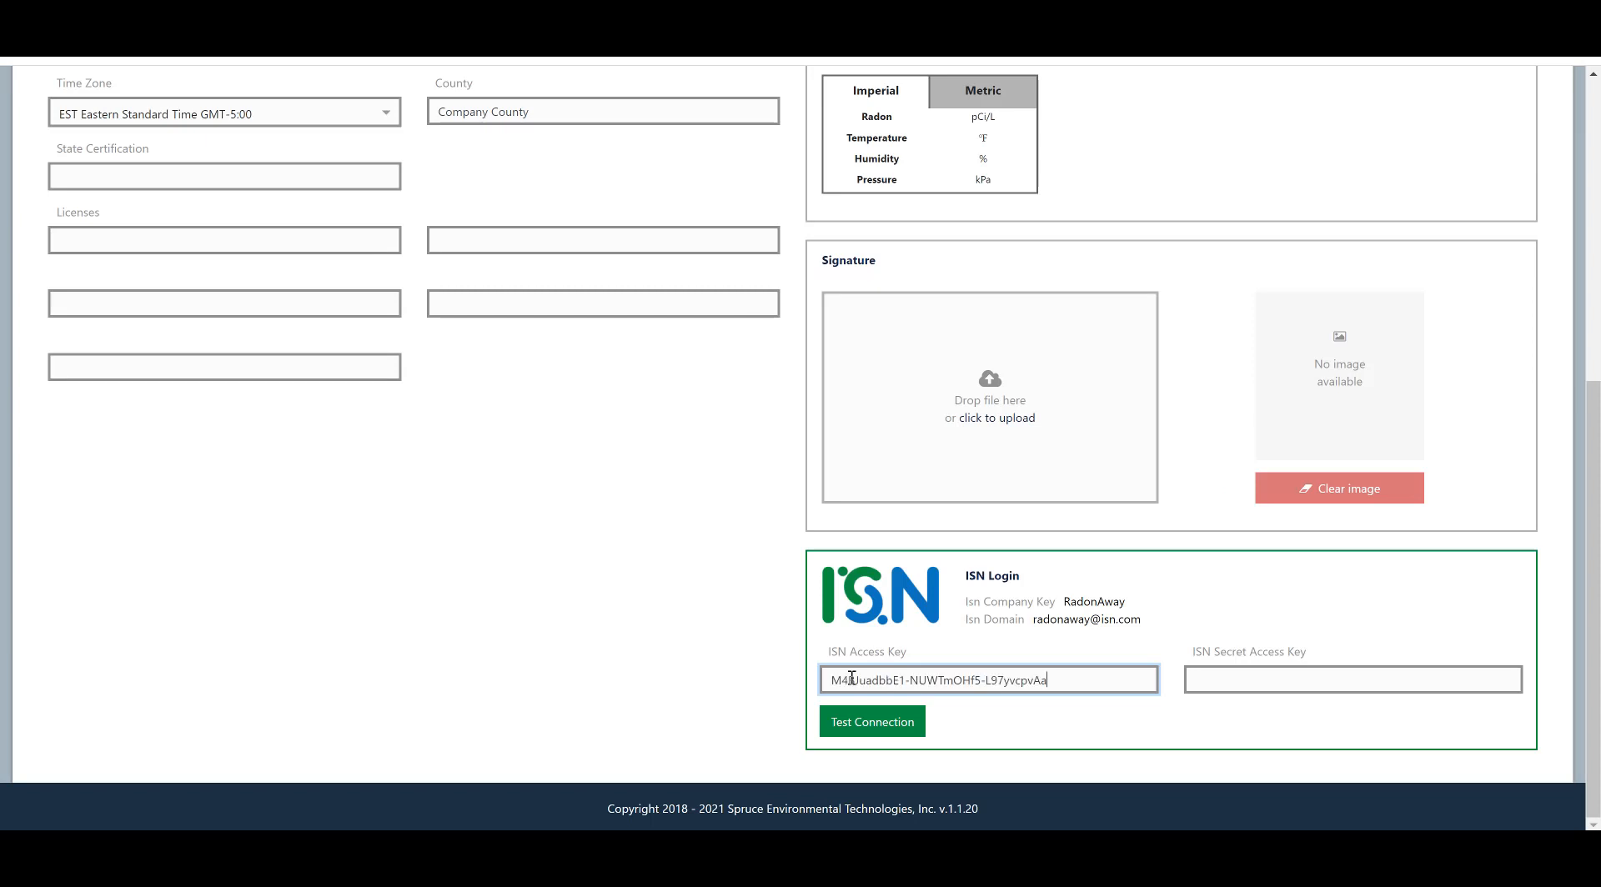
click(1213, 677)
key(ctrl+v)
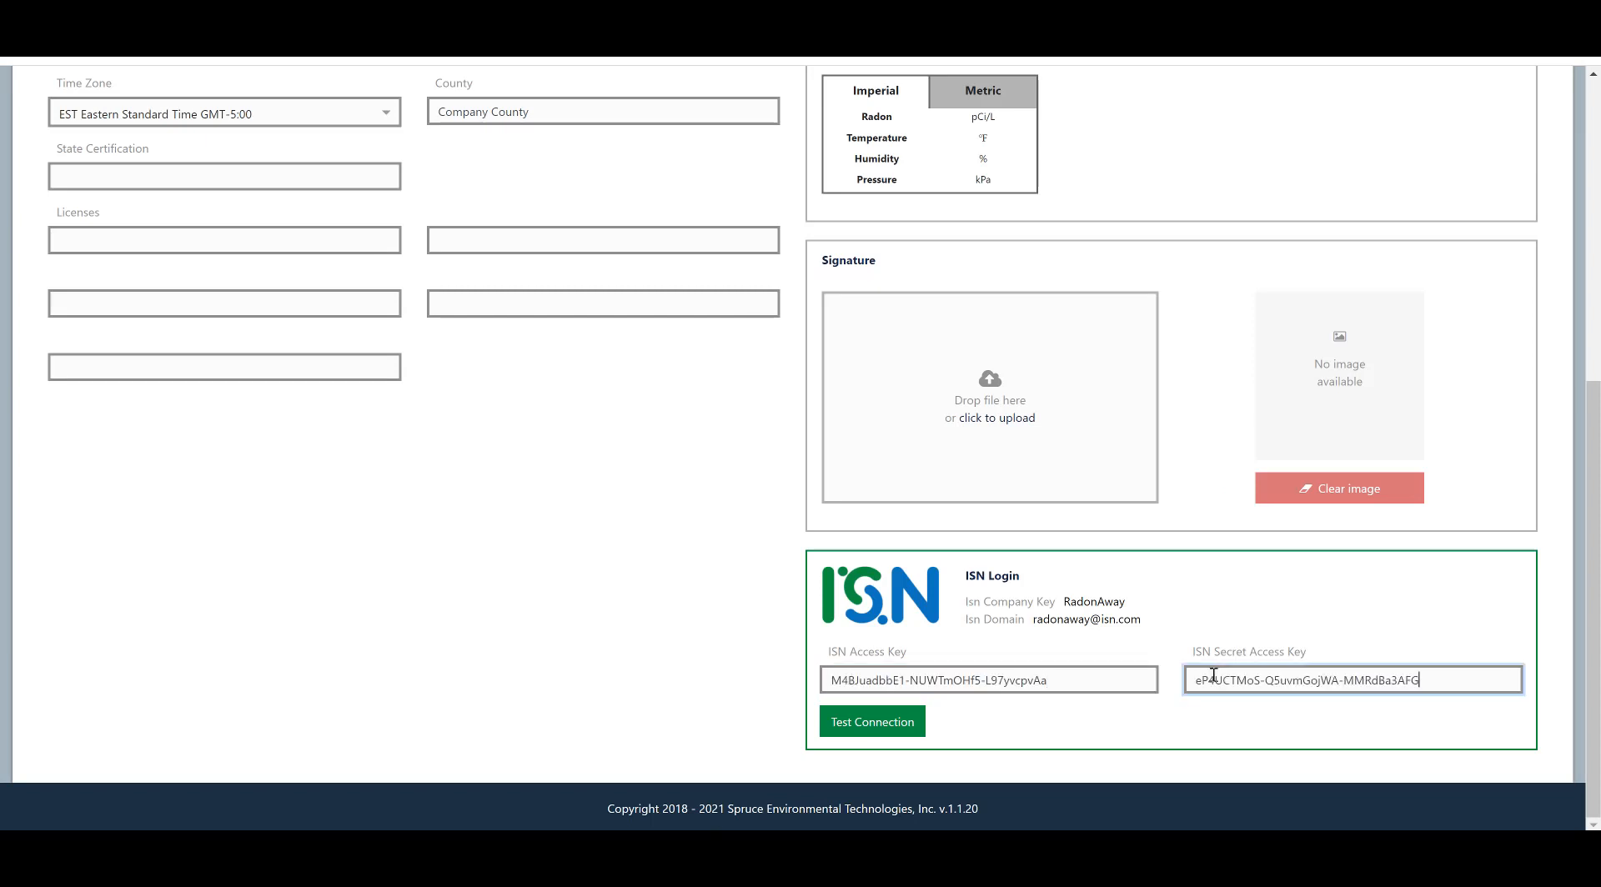
click(875, 729)
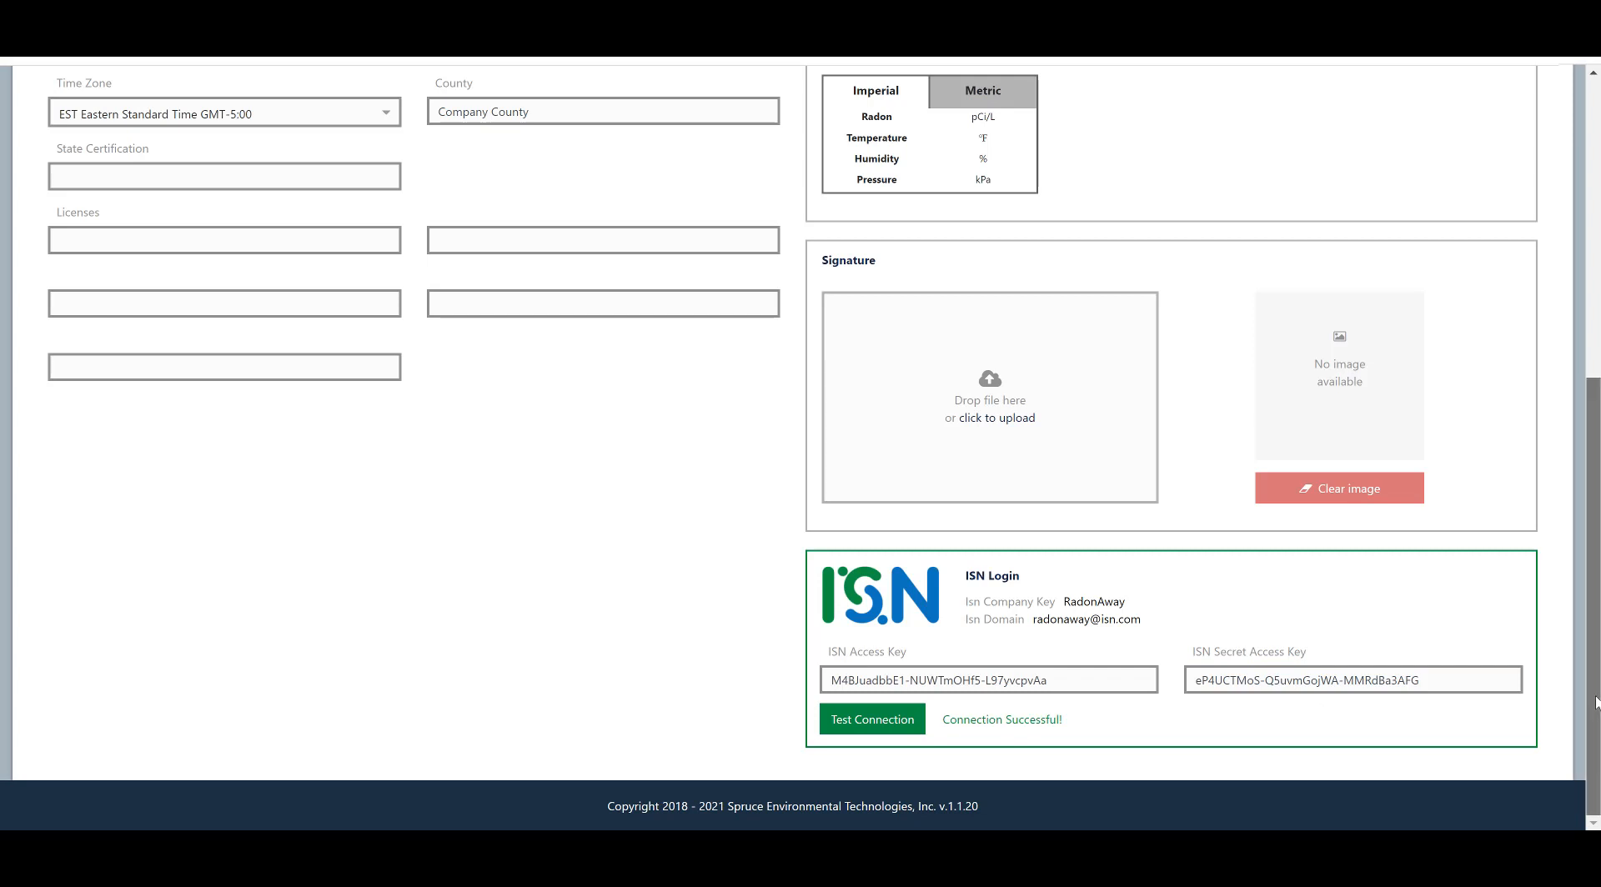
drag(1593, 705, 1594, 285)
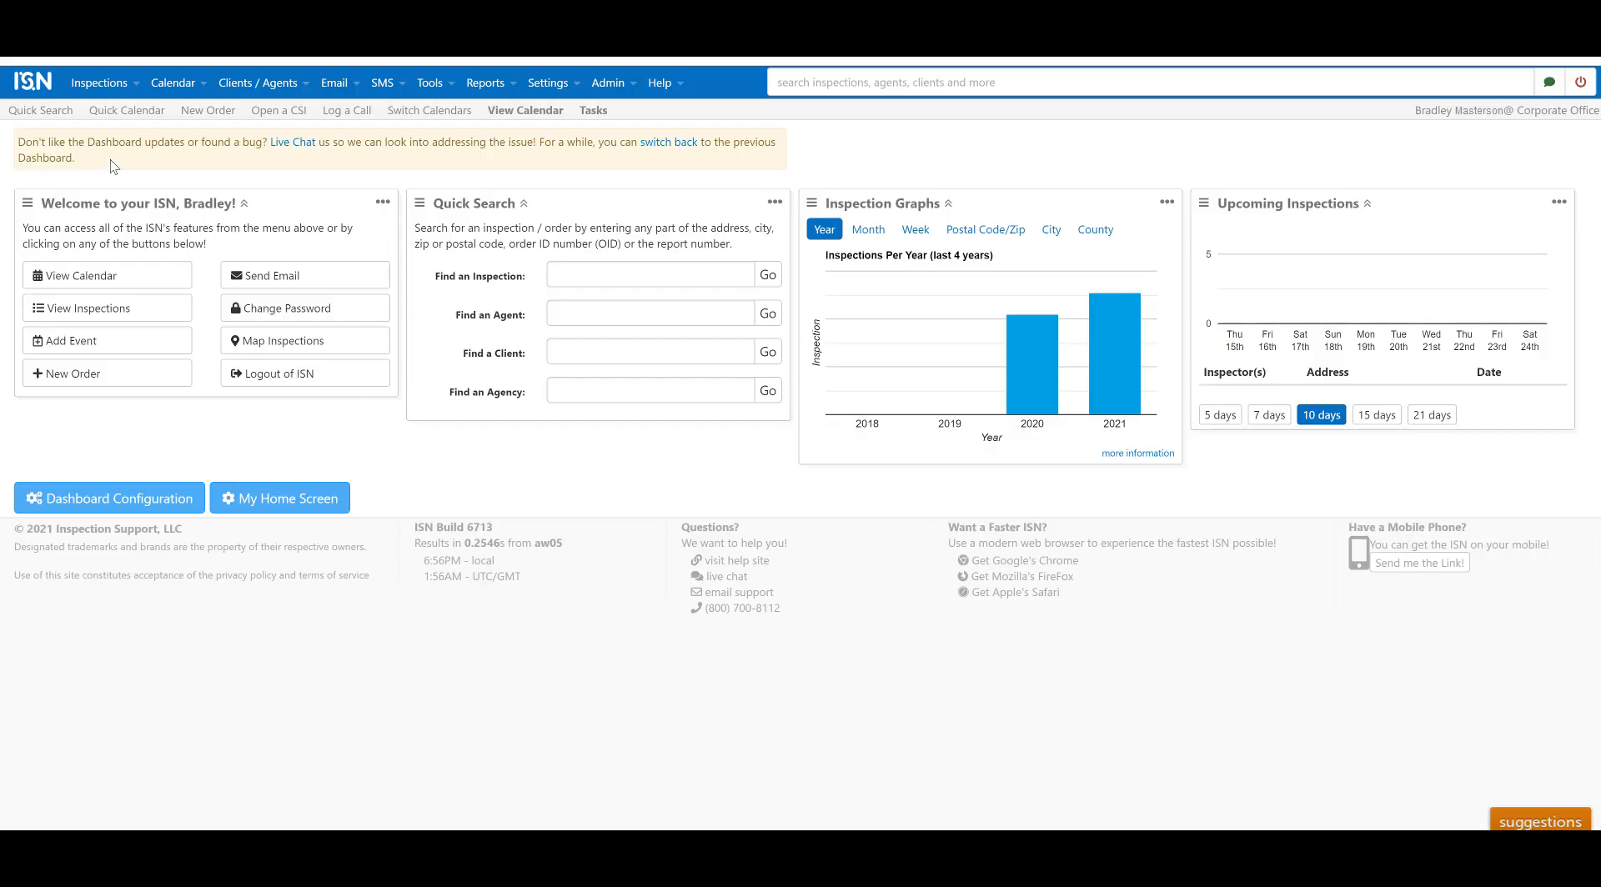
Step: Send order 57 from Scheduled Inspections to RadStar Alpha and confirm the RadonAway dispatch
click(136, 86)
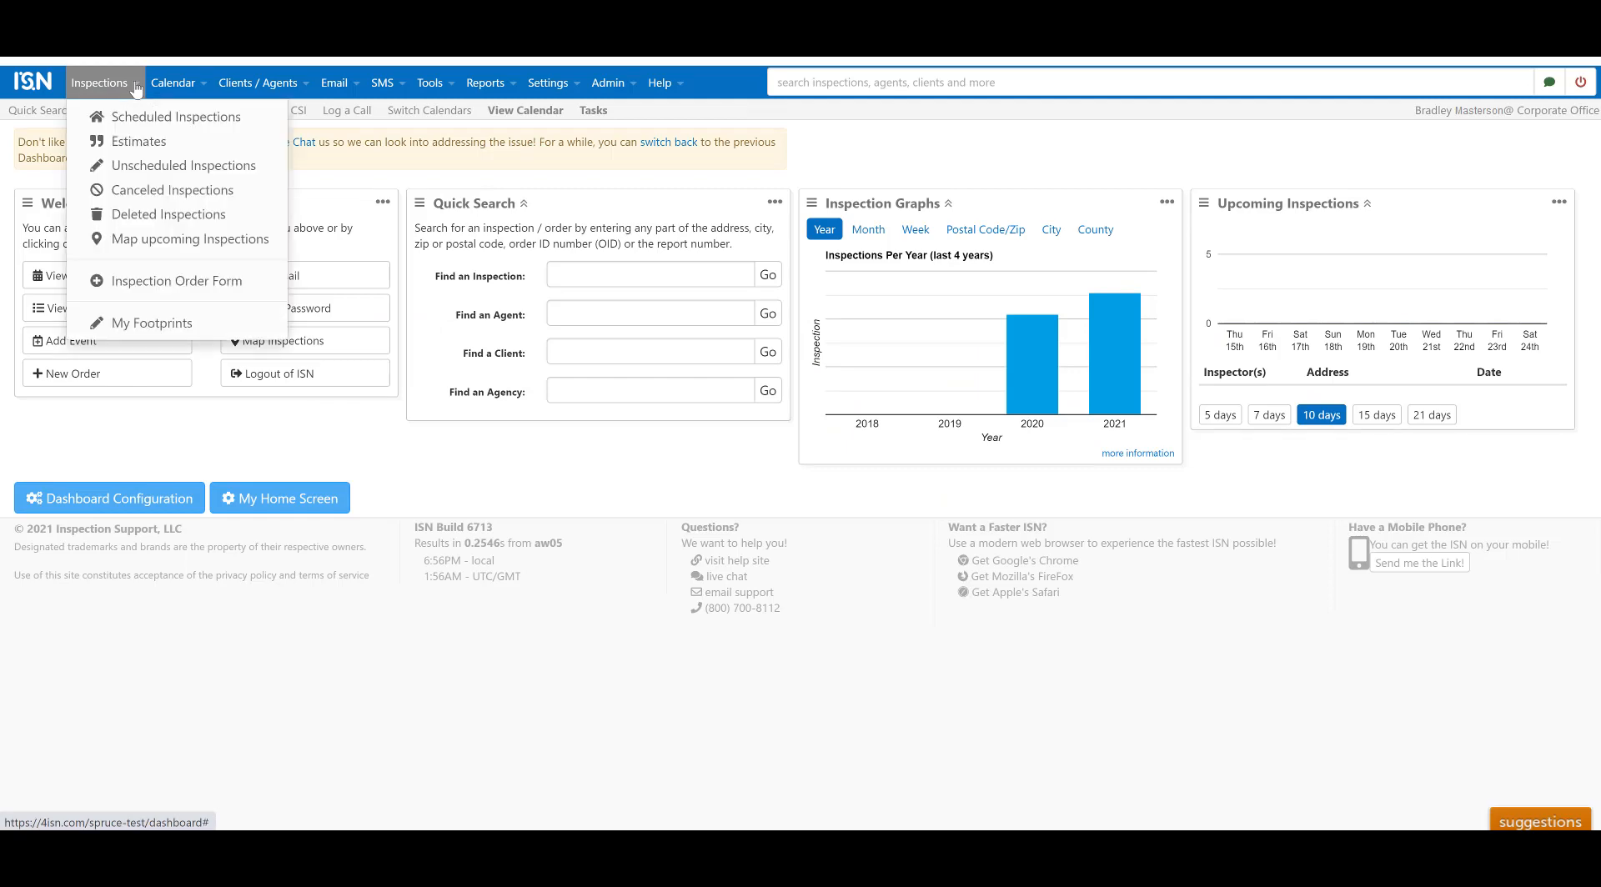
click(145, 117)
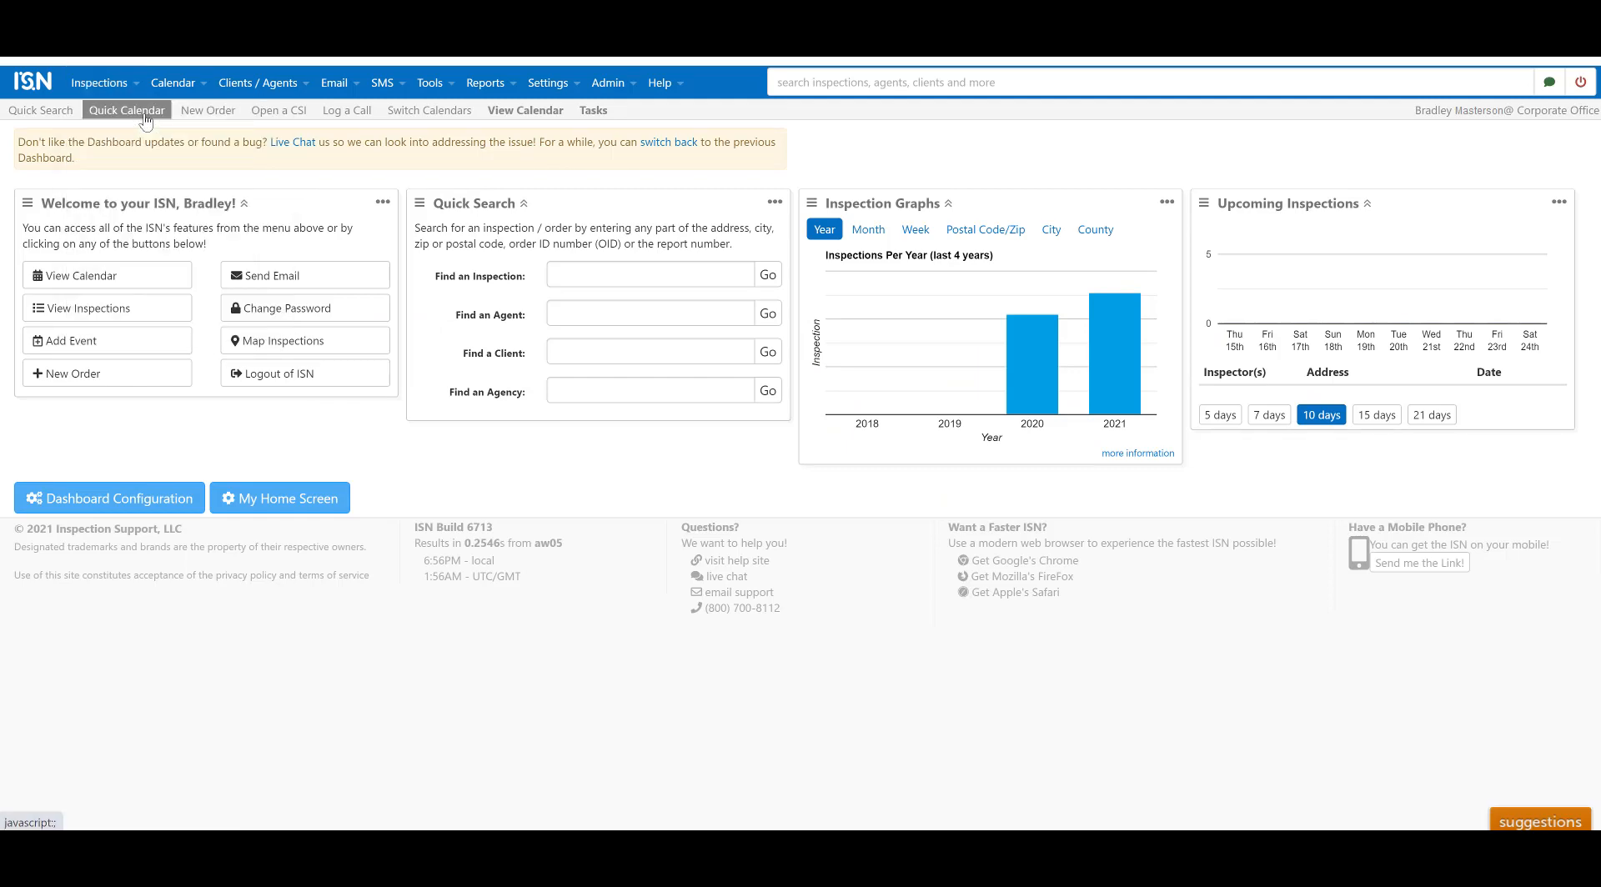
click(143, 118)
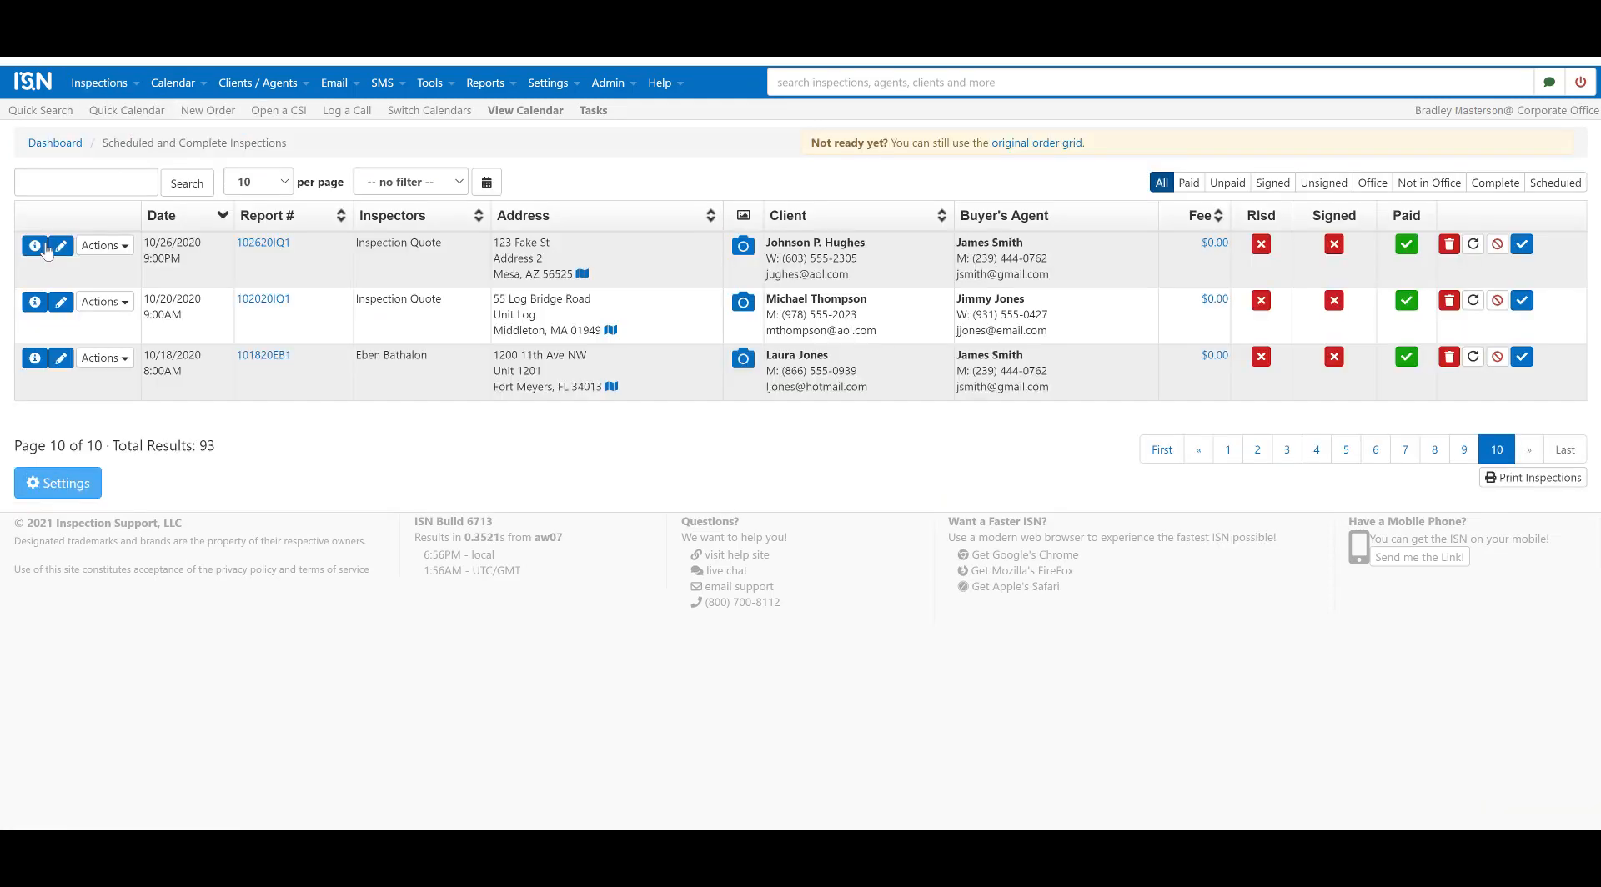
click(36, 250)
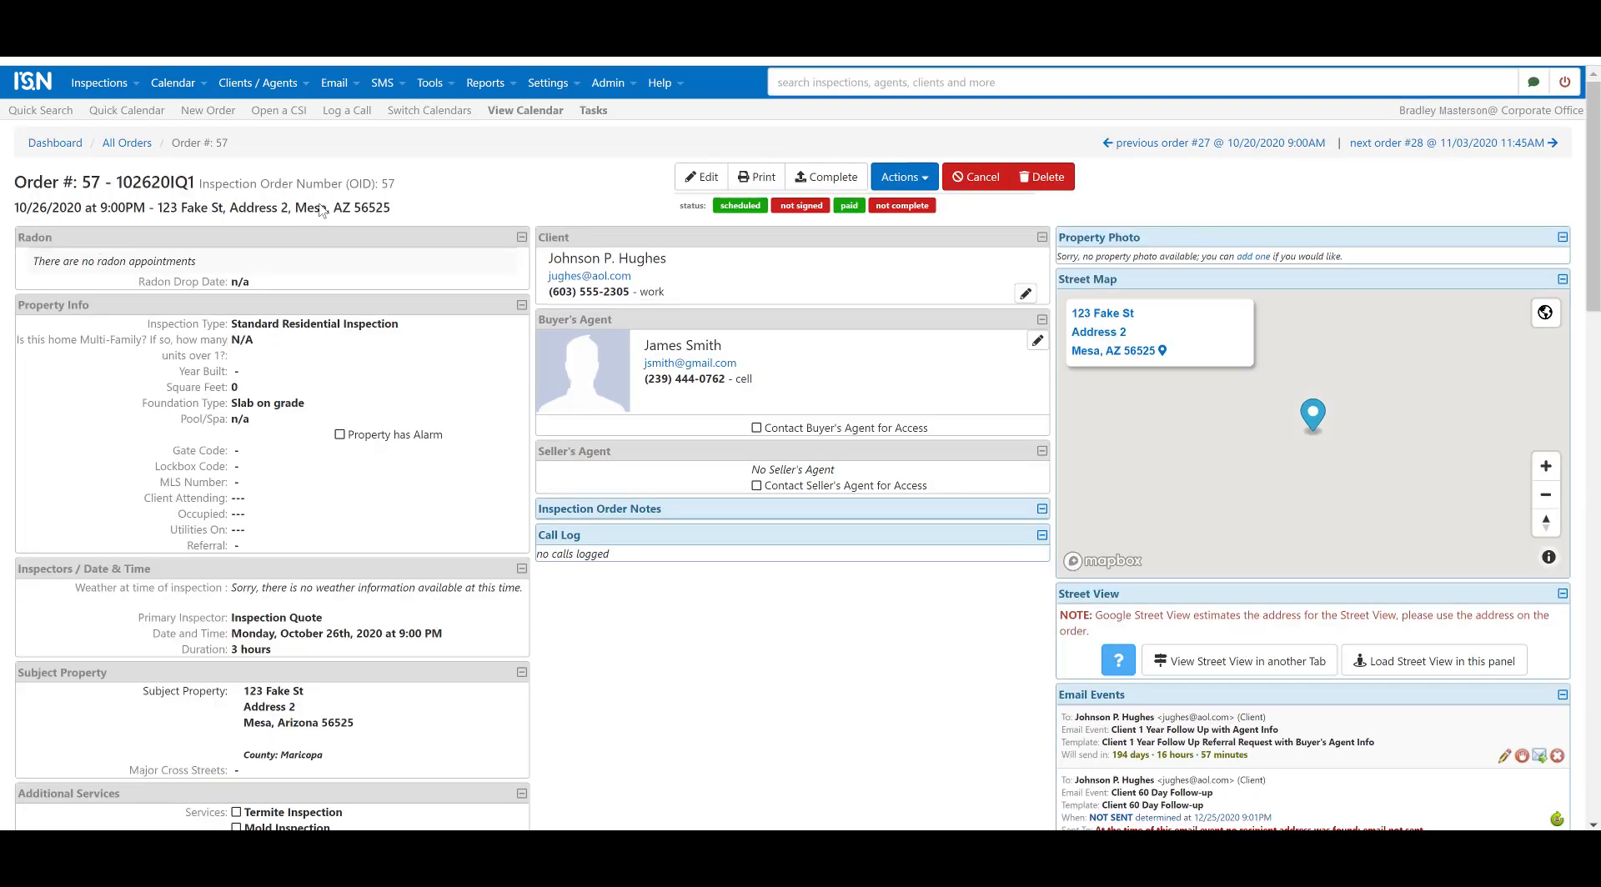
click(926, 175)
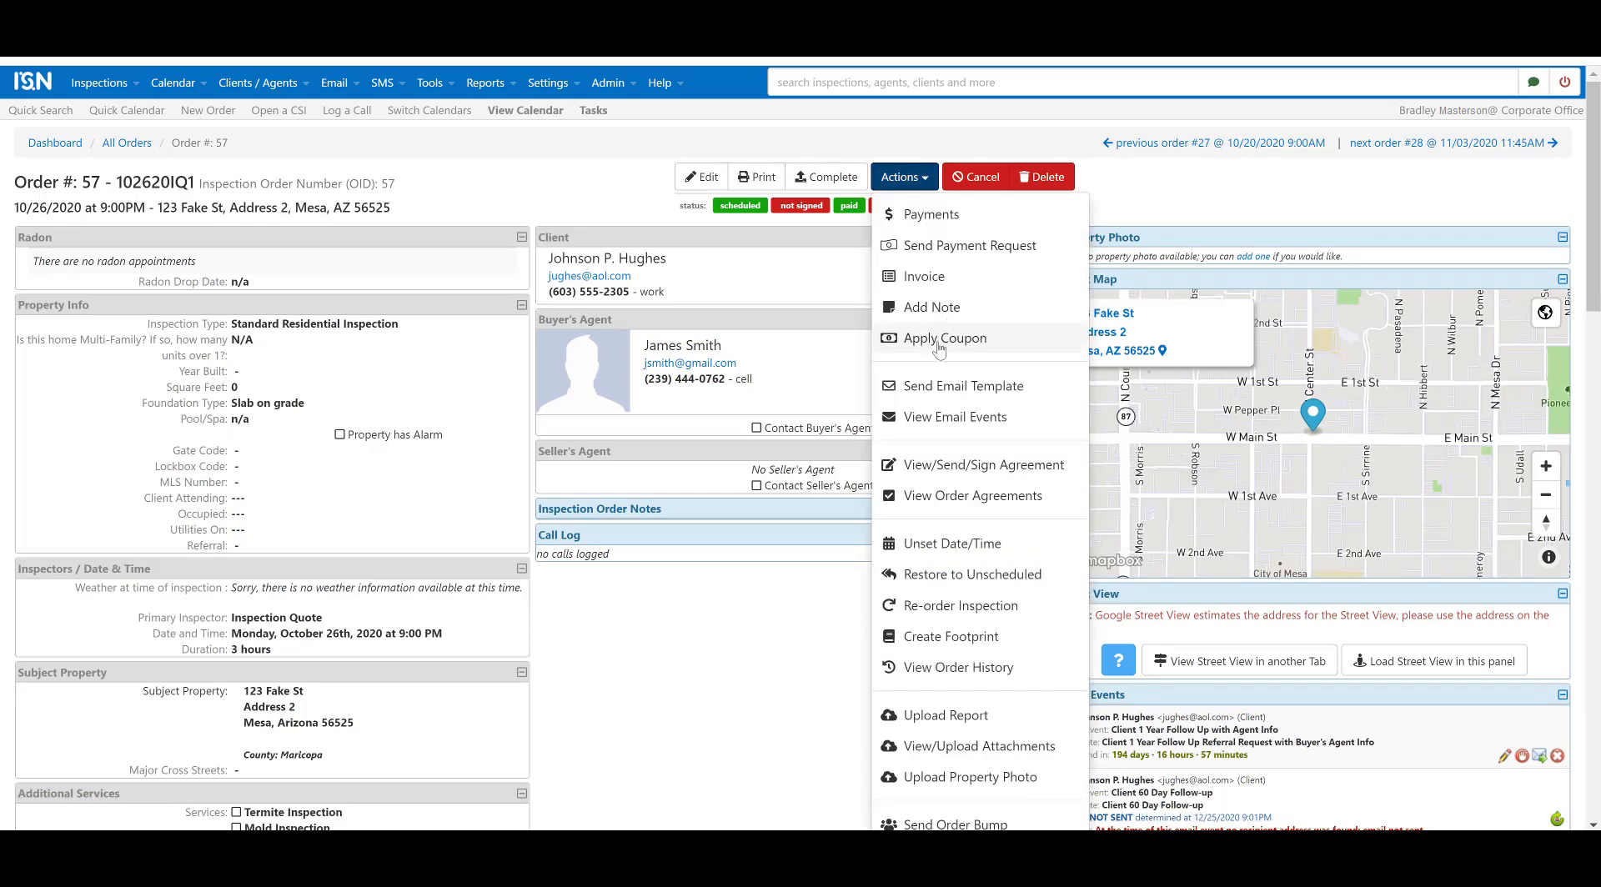
scroll(939, 337, down, 3)
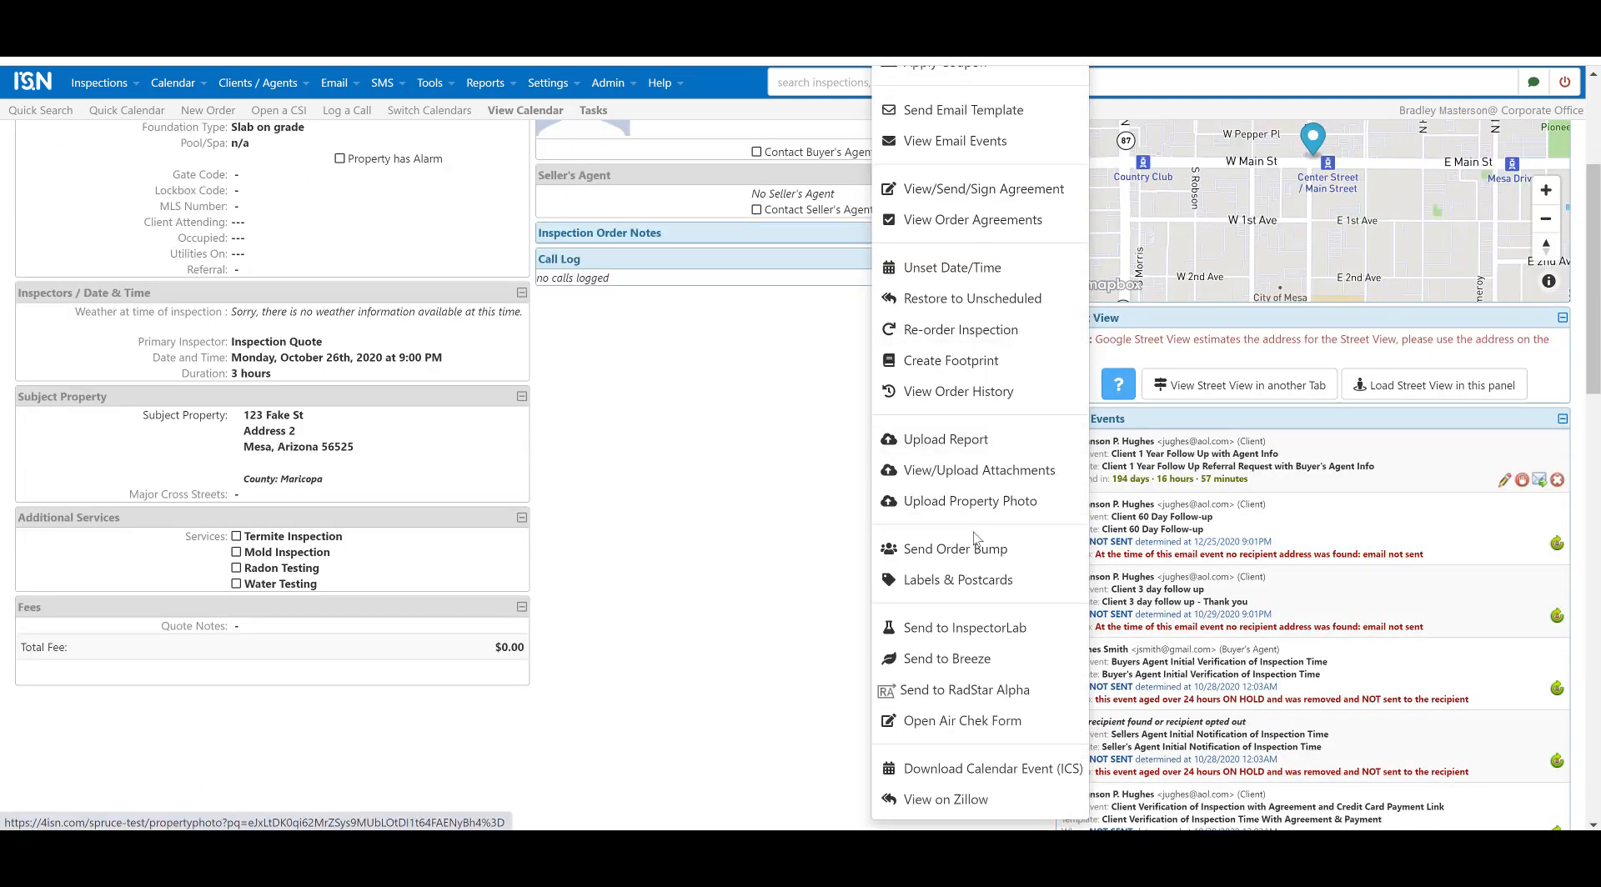
click(966, 692)
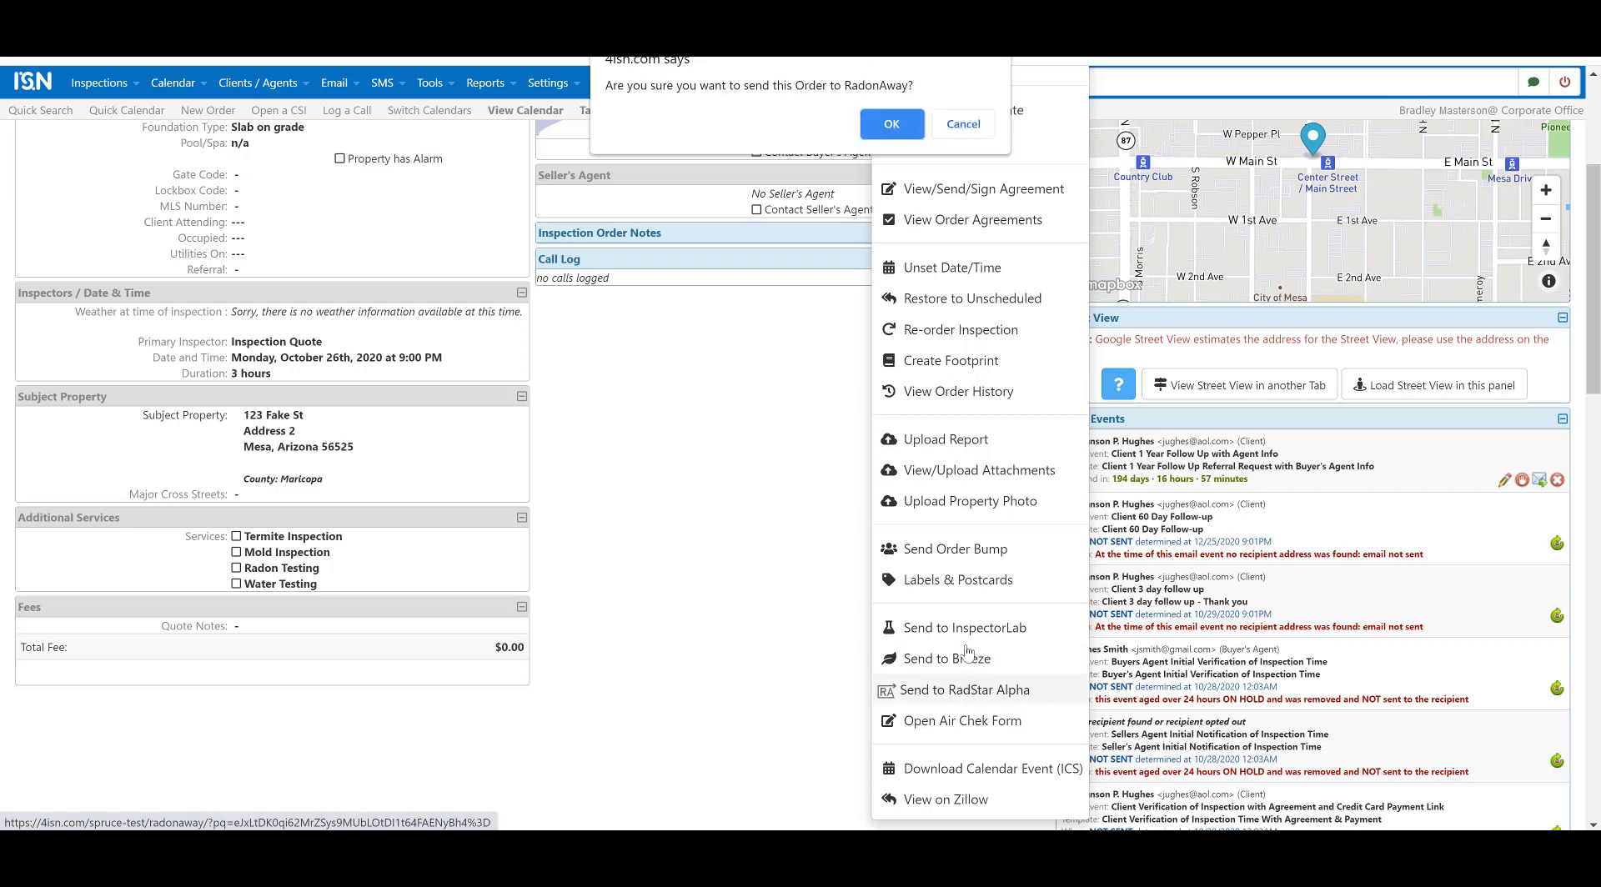
click(891, 126)
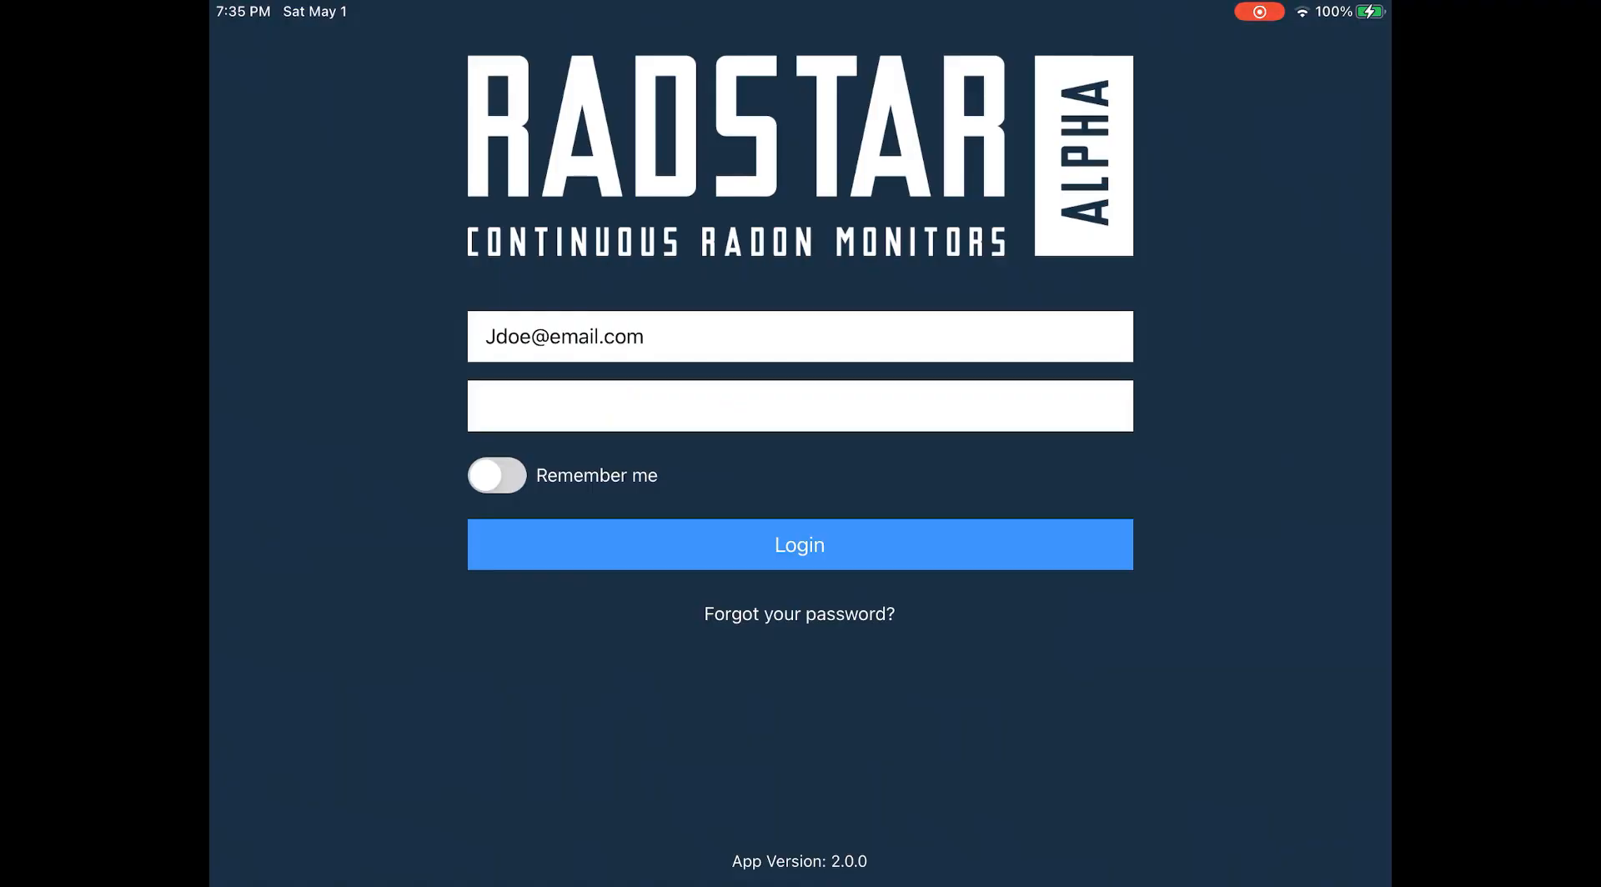
Step: Connect to monitor 65530_a5 and start a radon test linked to the ISN job
click(800, 545)
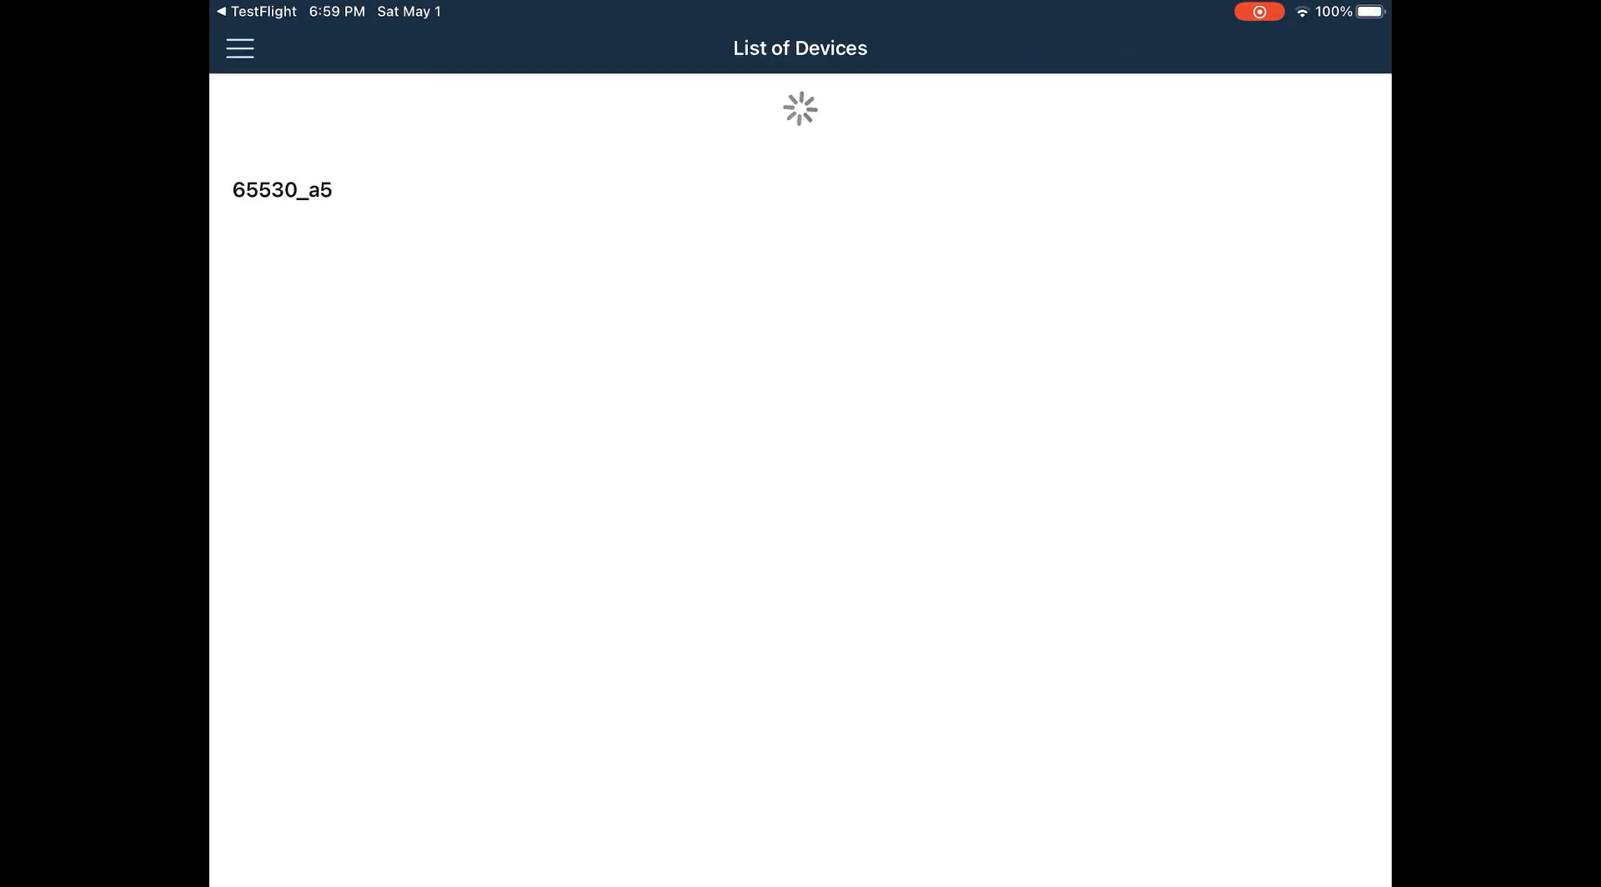
click(282, 189)
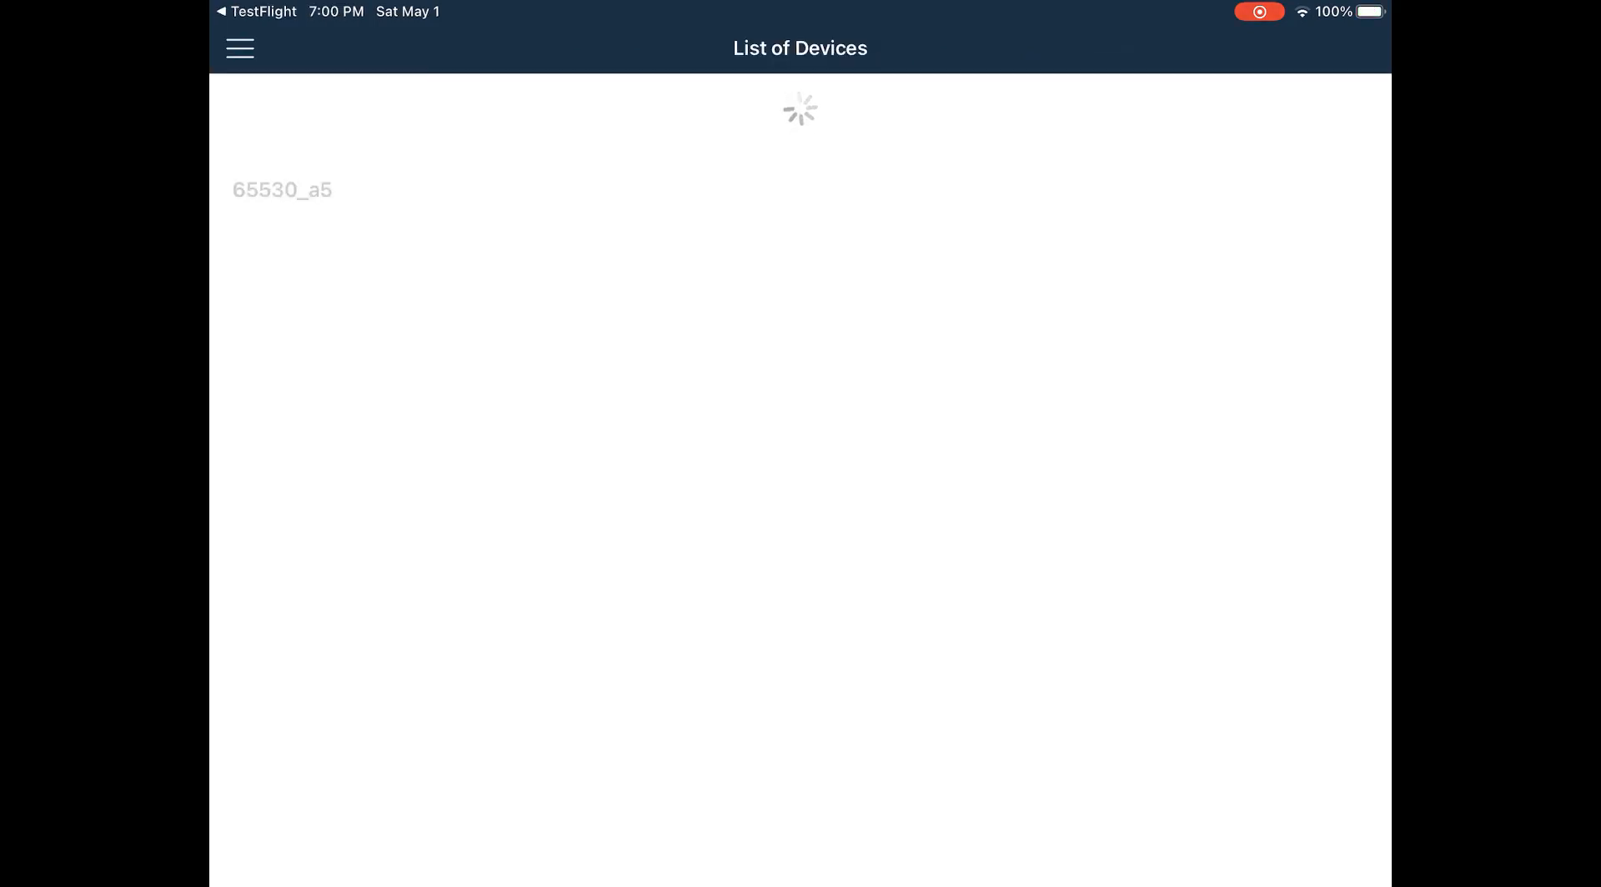
click(800, 147)
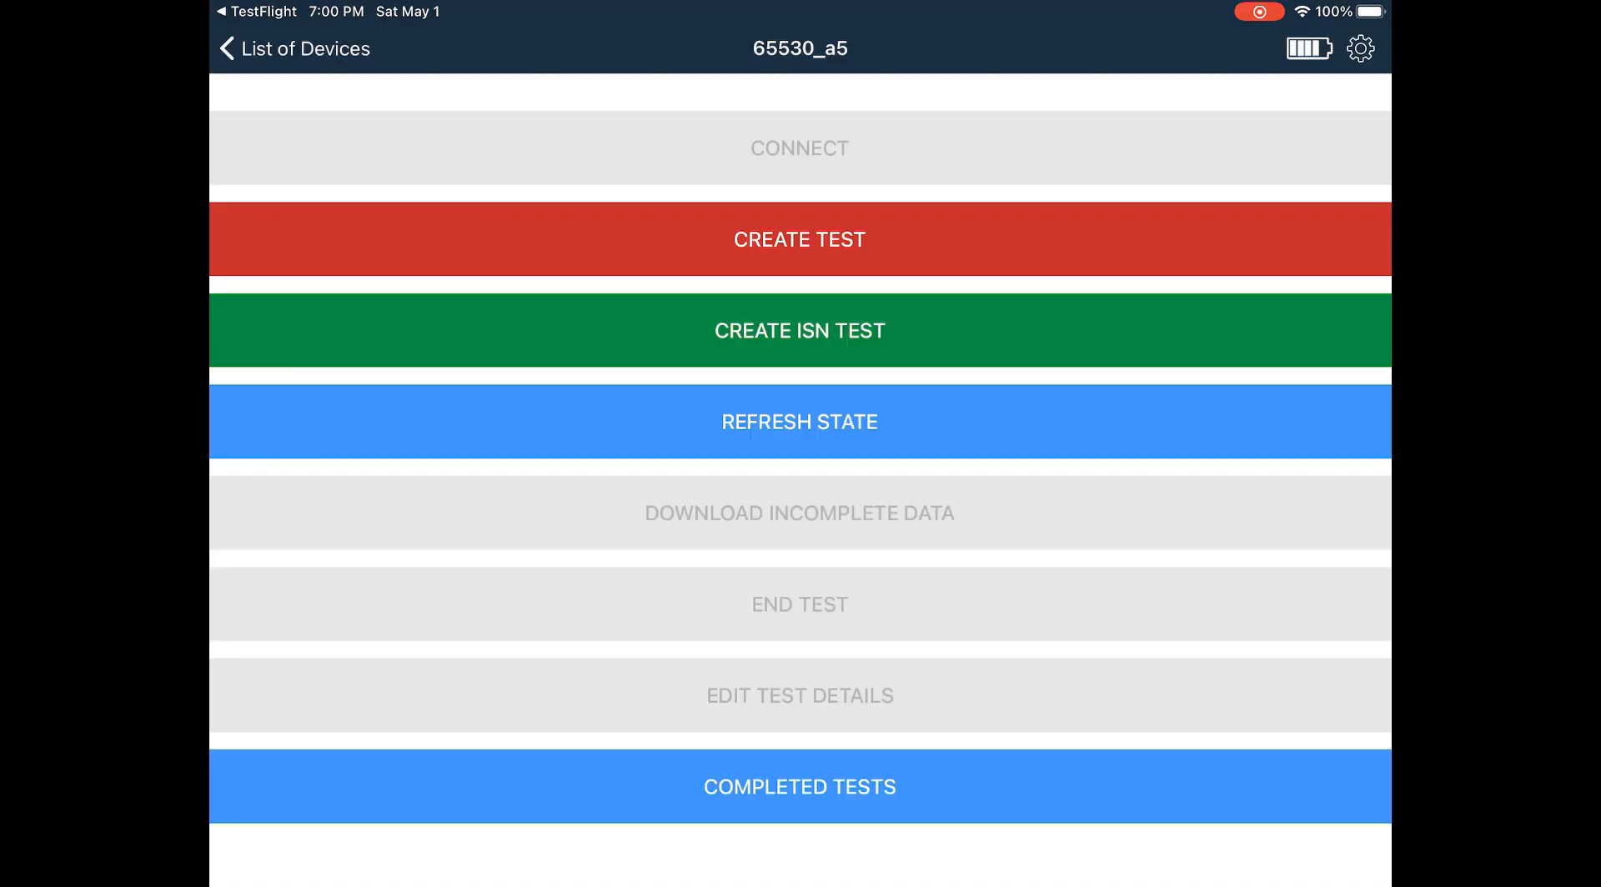
click(800, 330)
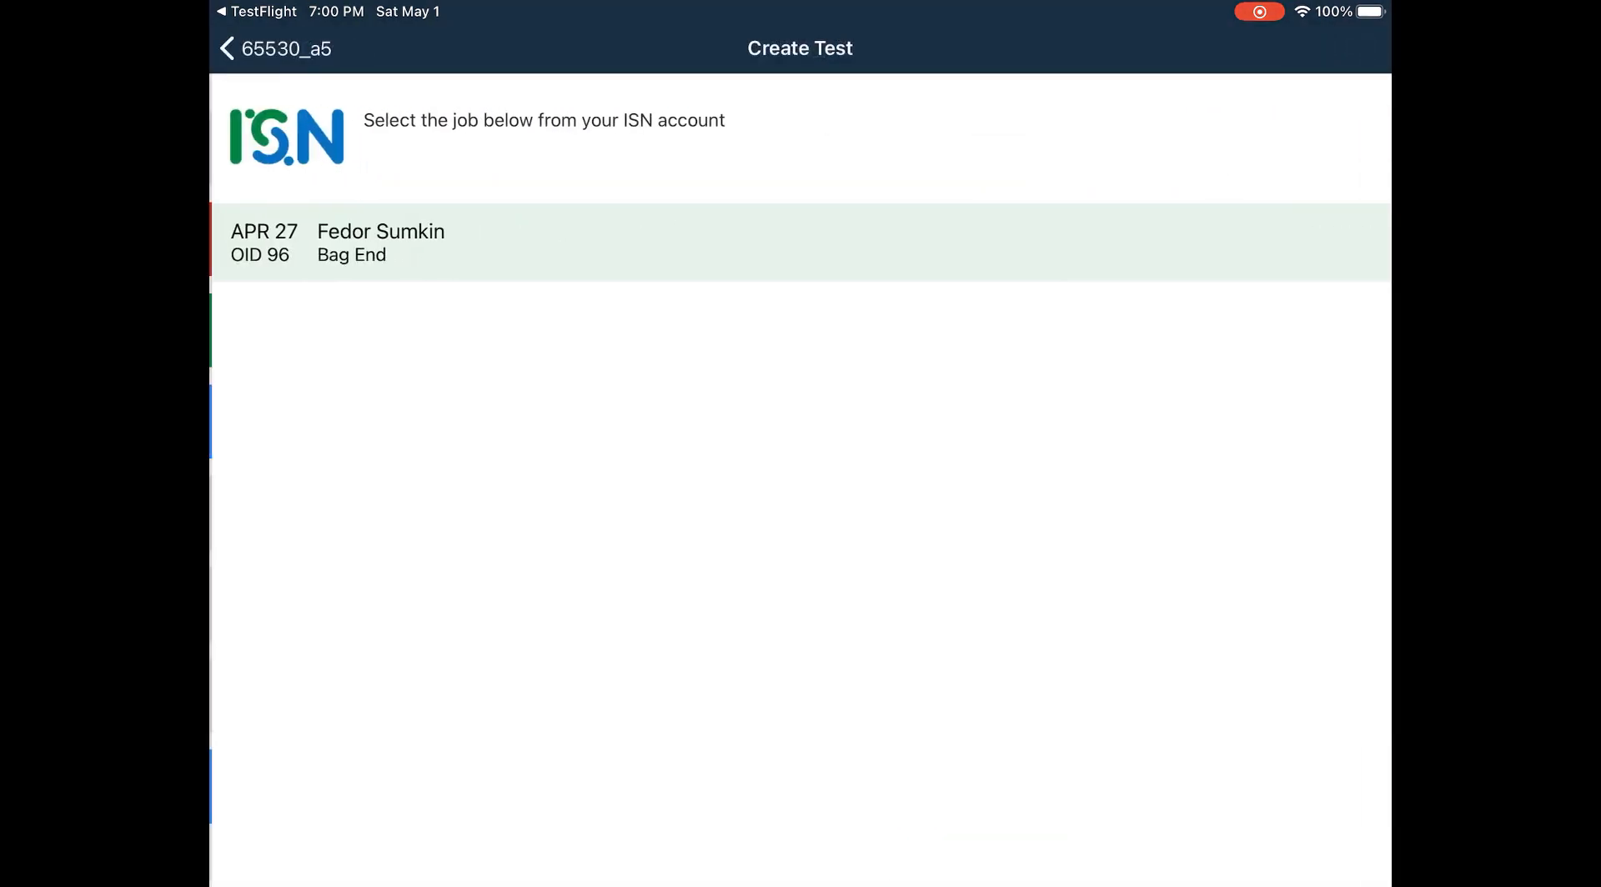
click(800, 242)
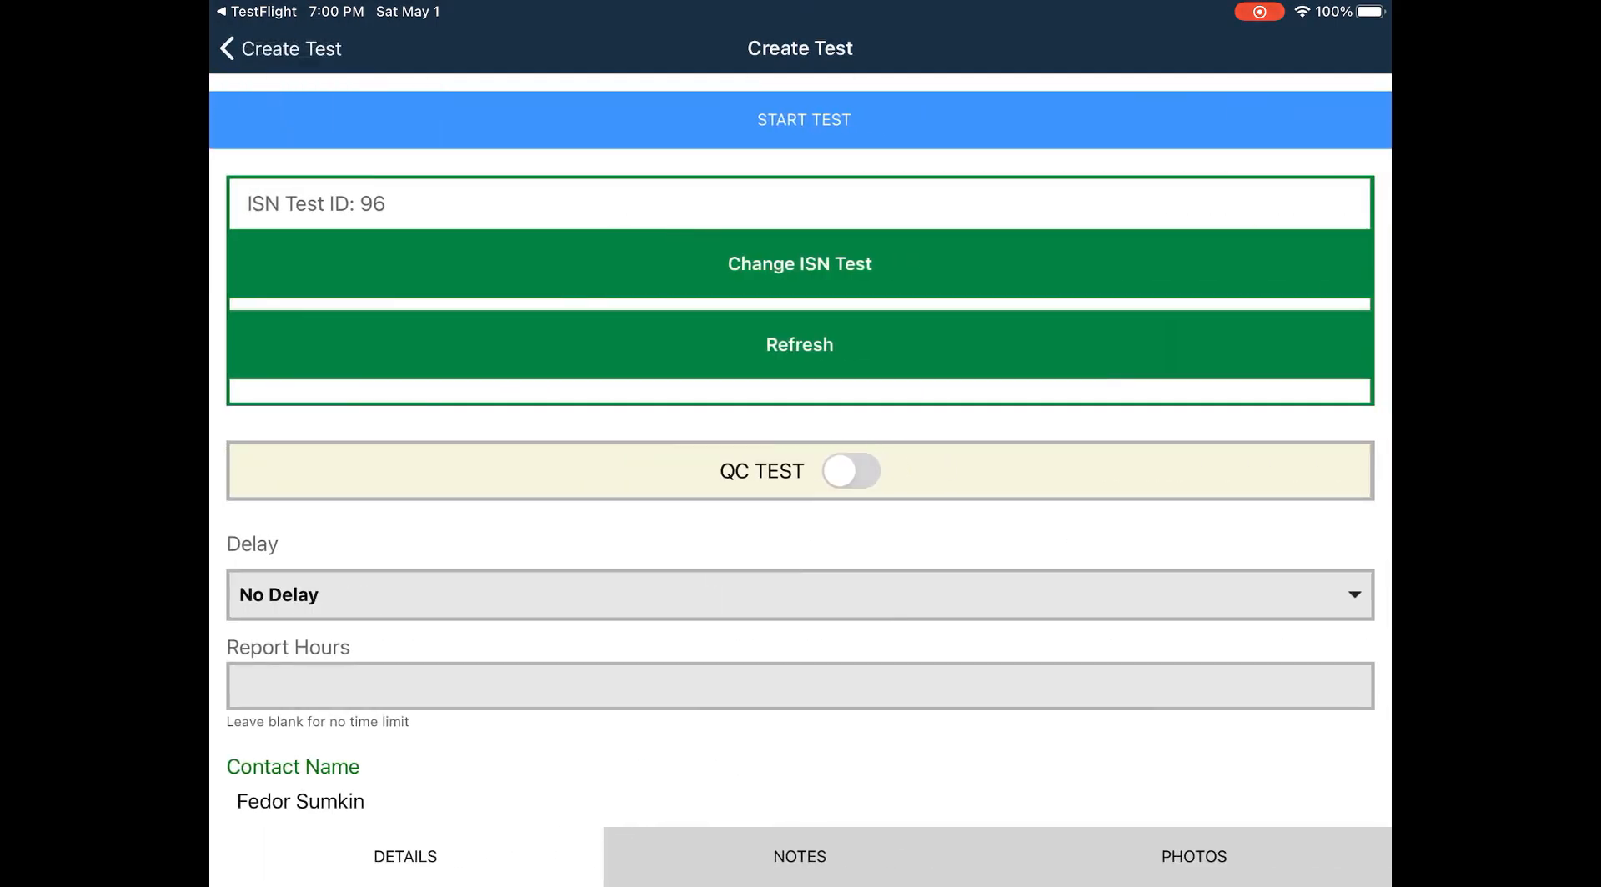
click(804, 120)
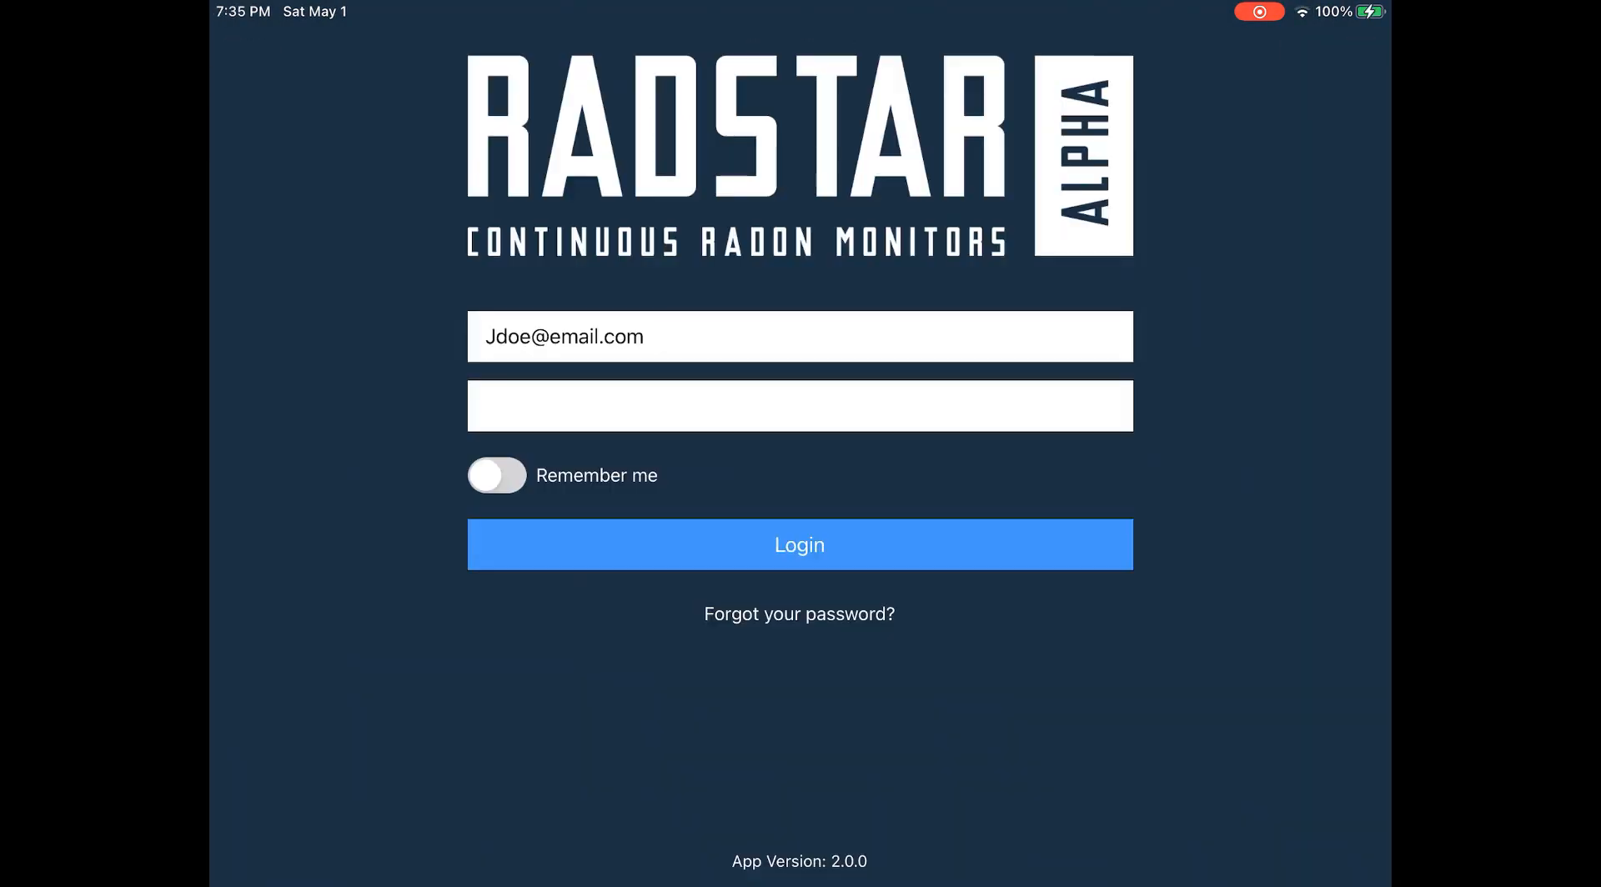
Step: Reconnect to 65530_a5, end its test, sync the 0.3 pCi/L results, and post the report to ISN
click(800, 545)
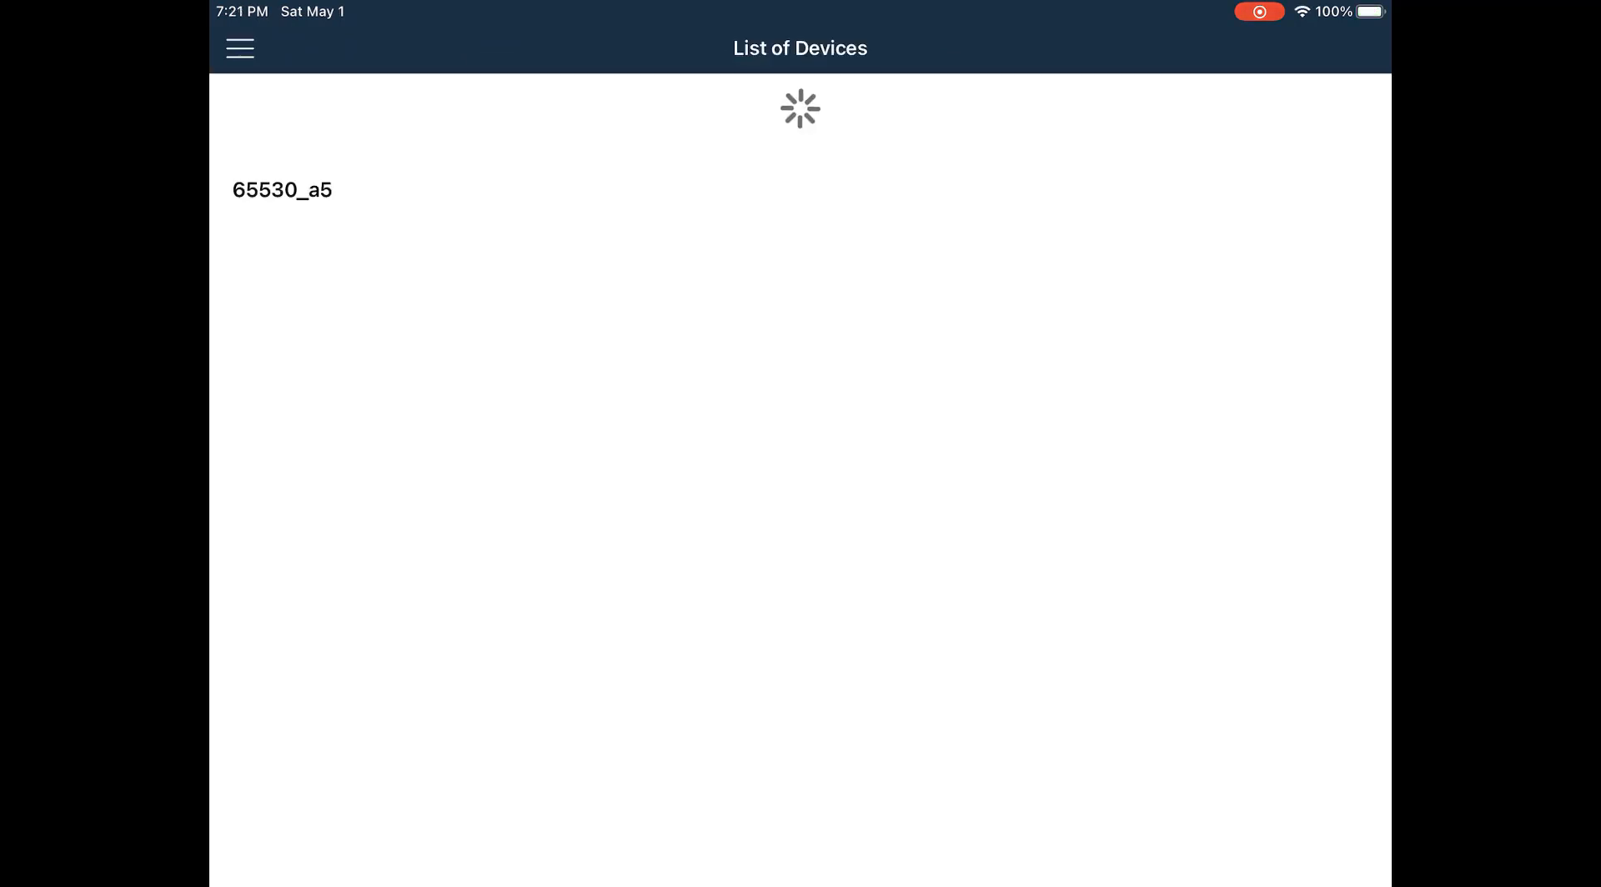
click(282, 191)
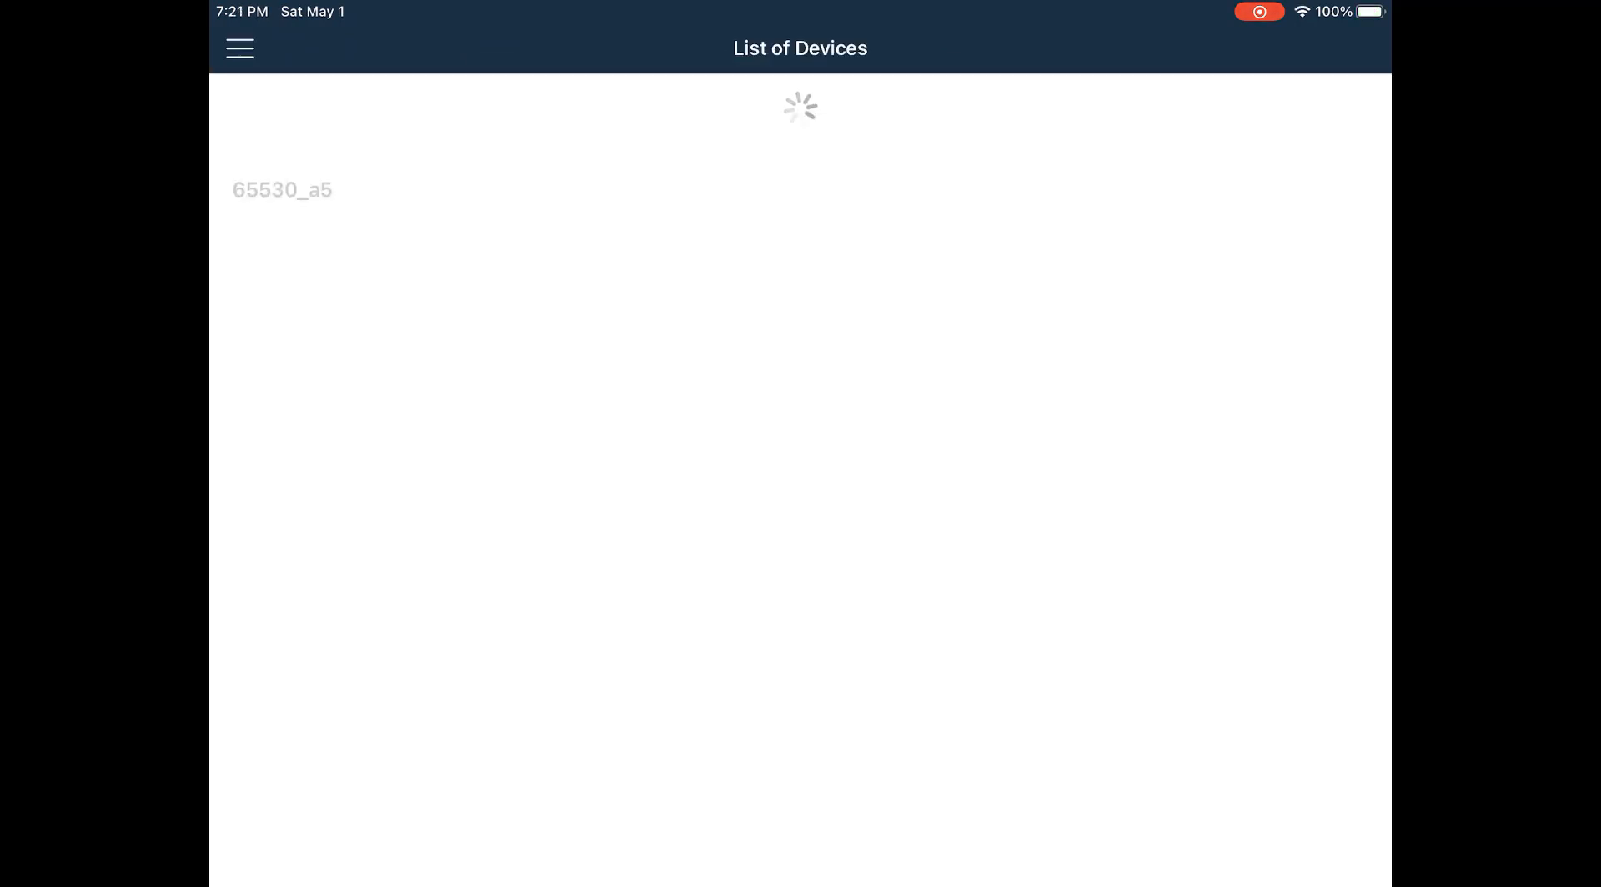
click(800, 148)
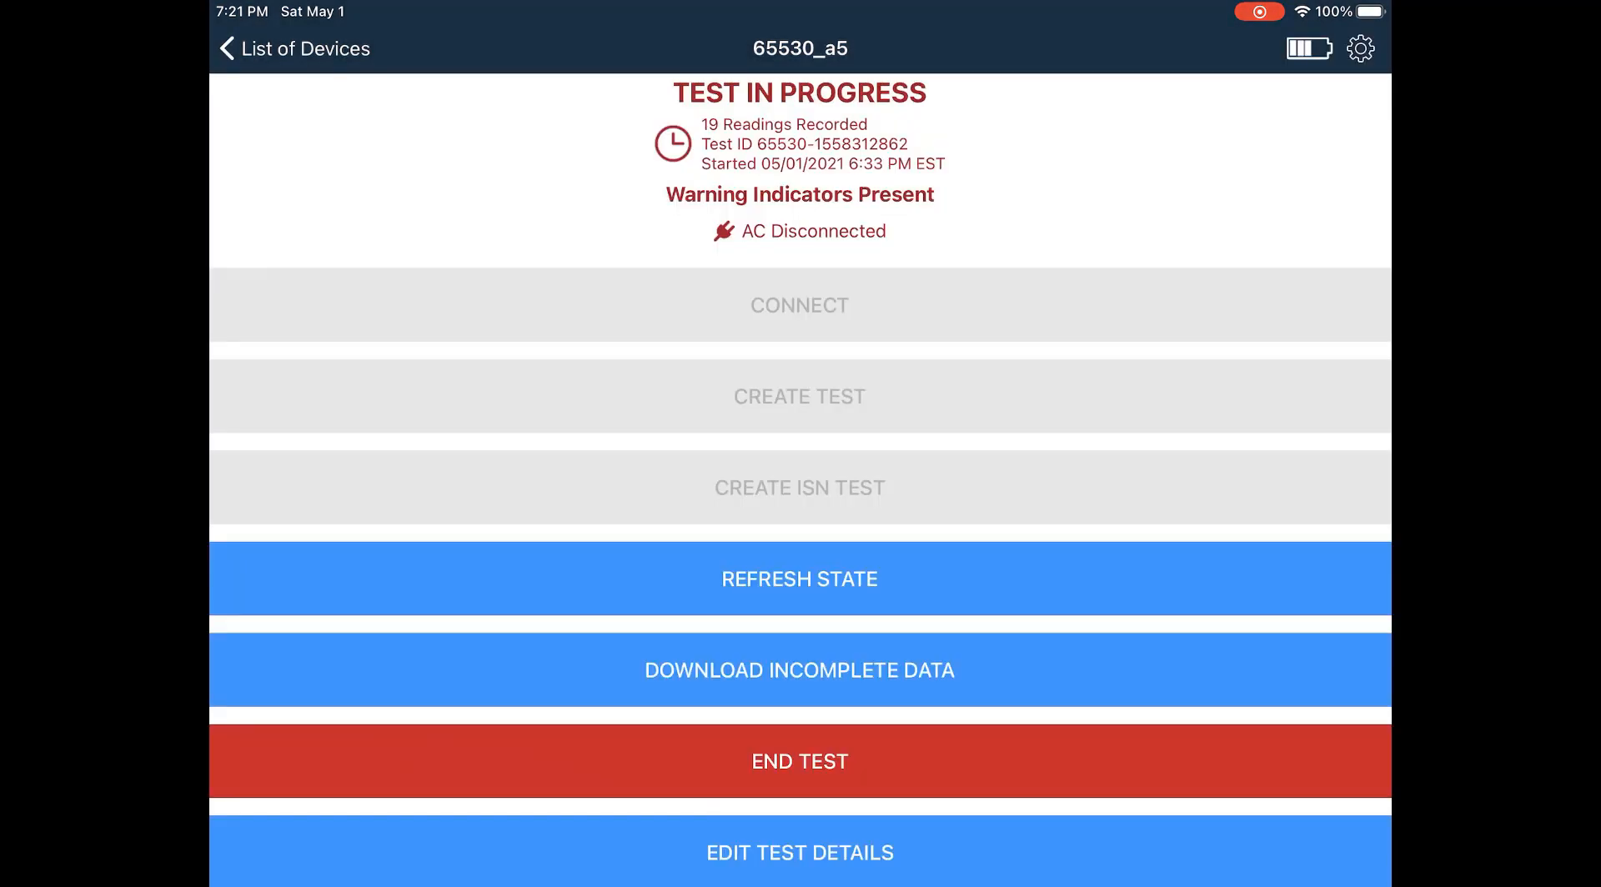
click(800, 761)
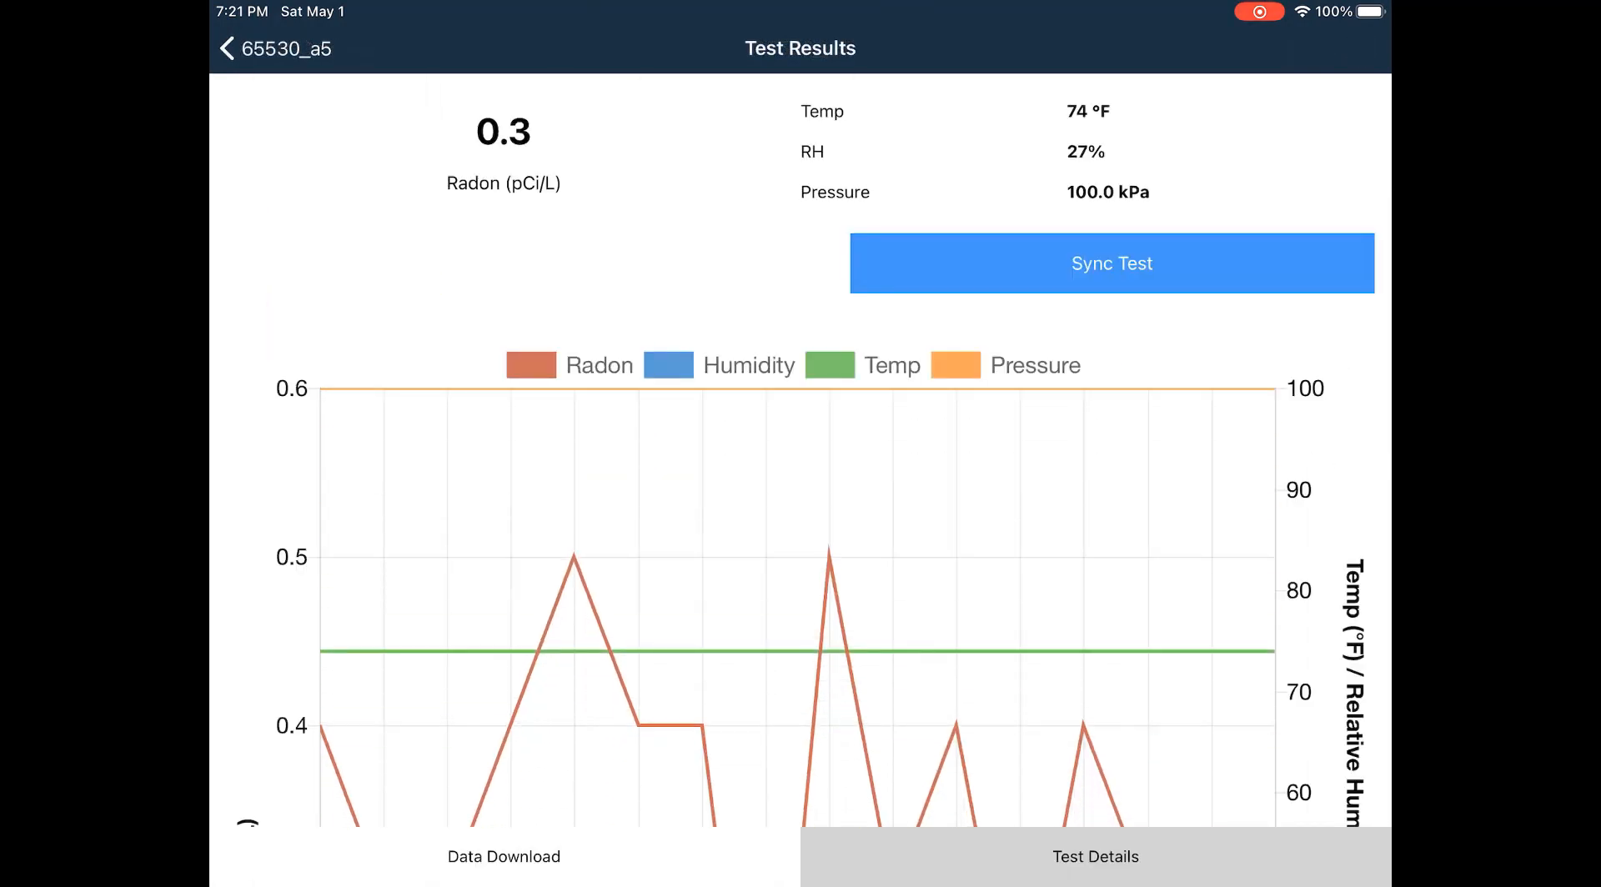
click(1113, 264)
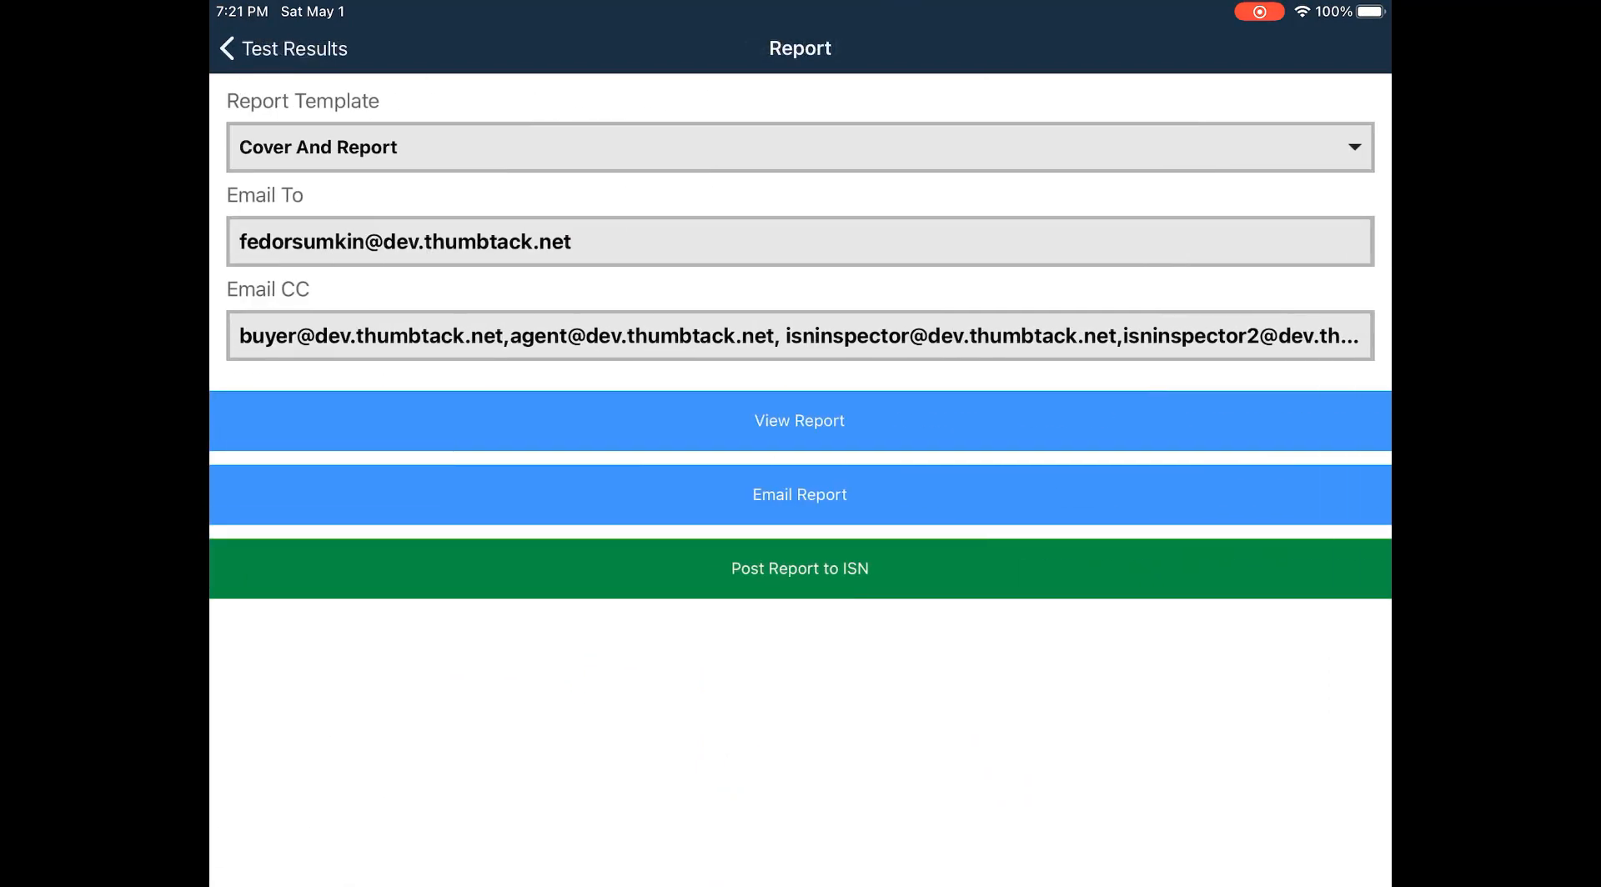
click(800, 569)
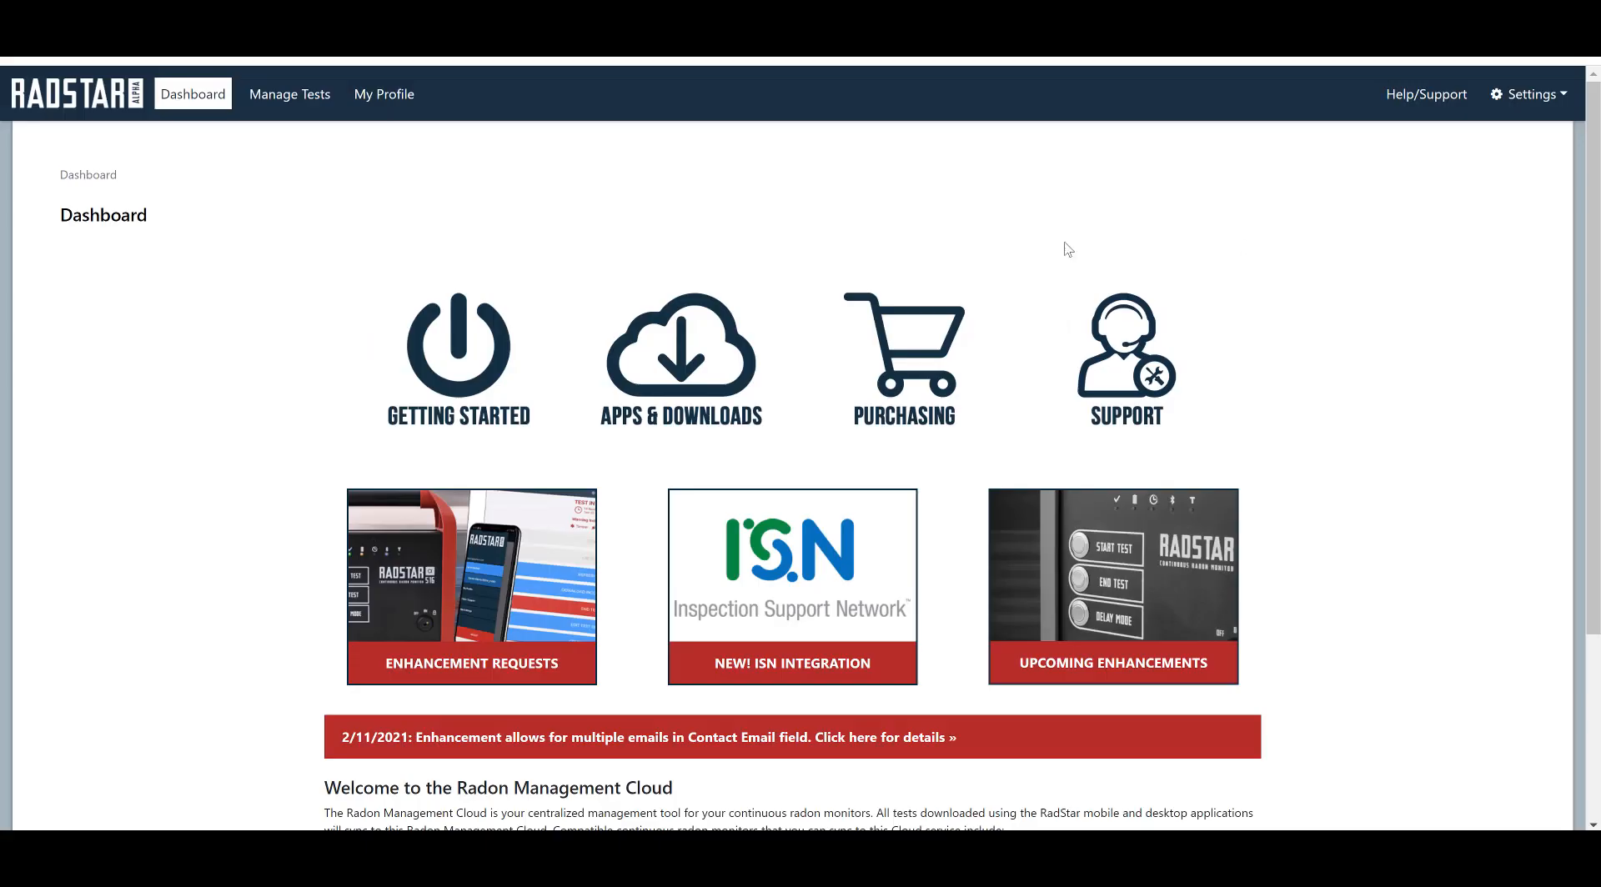
Step: From Manage Tests, view the completed 0.3 pCi/L test and post its report to ISN
click(301, 97)
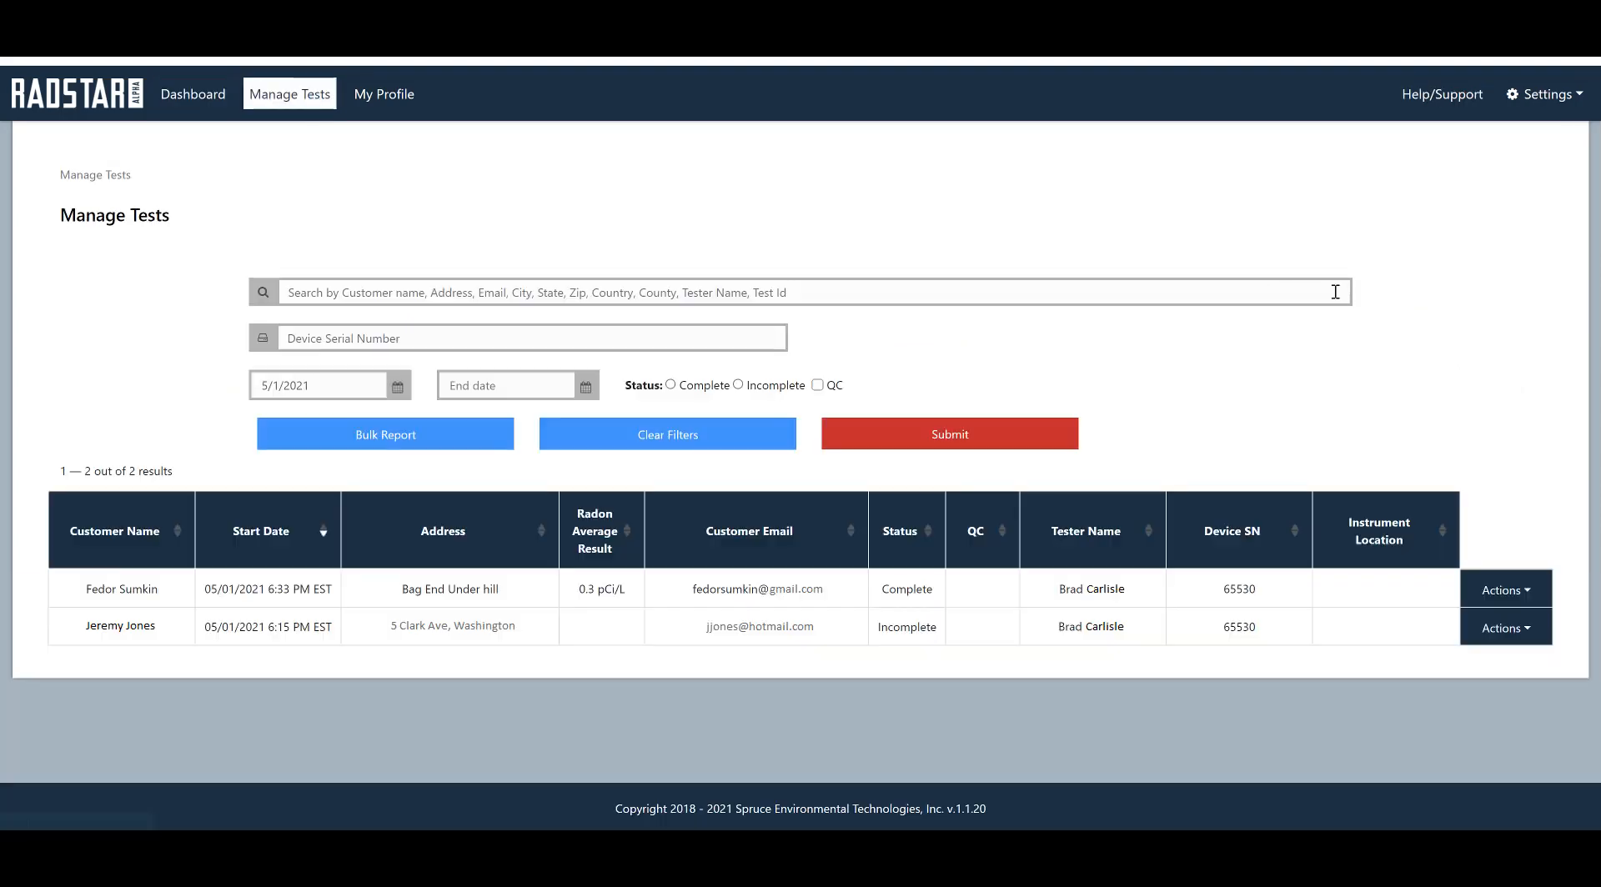
click(1520, 594)
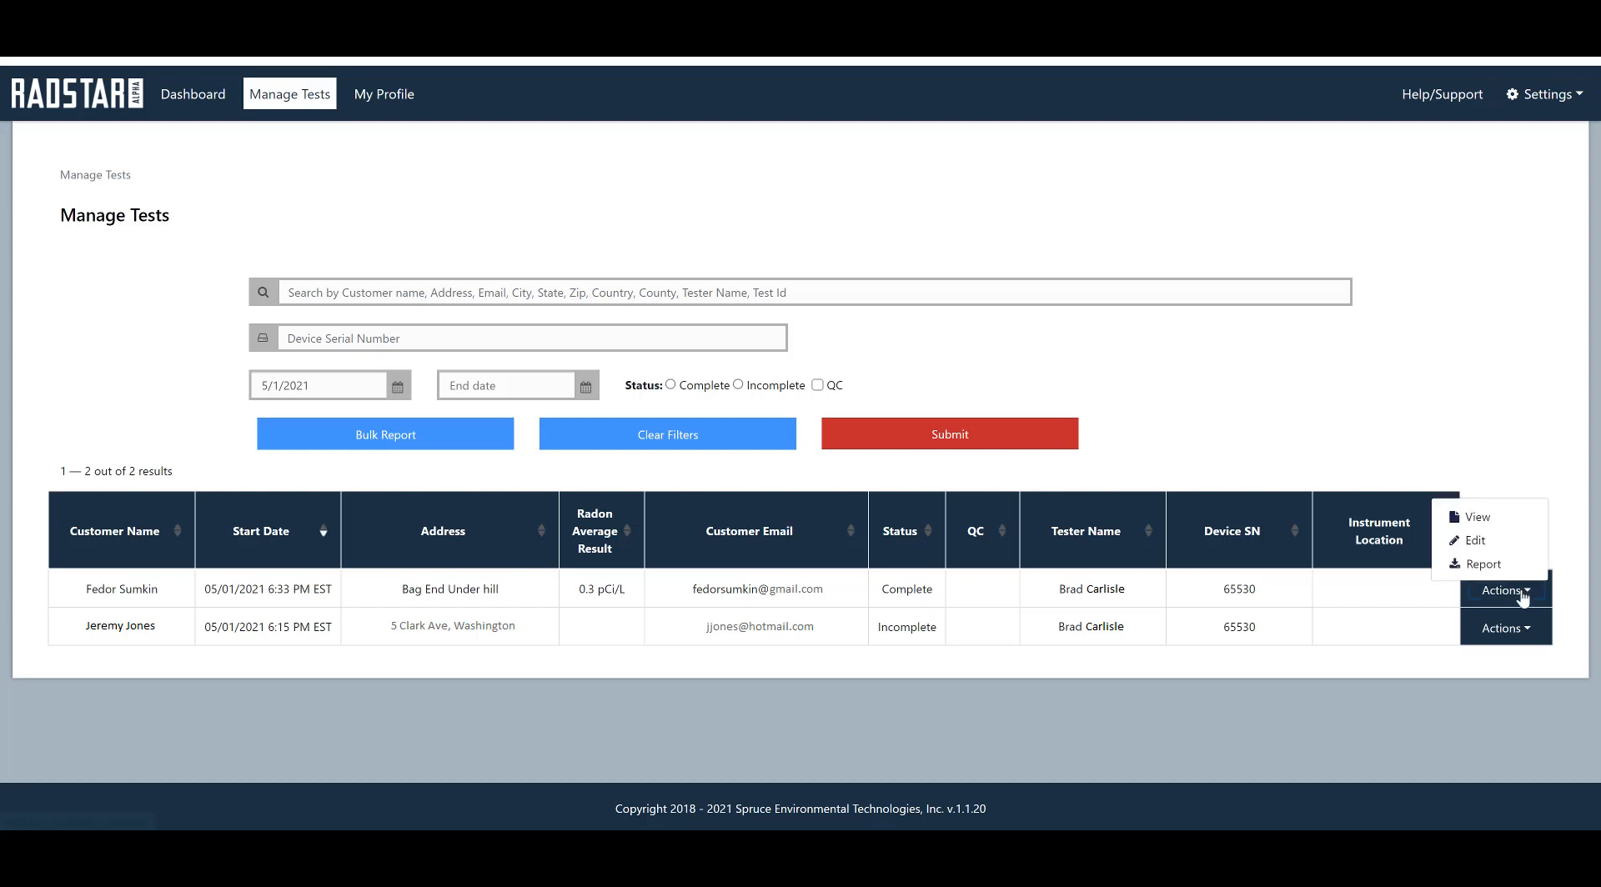
click(1487, 519)
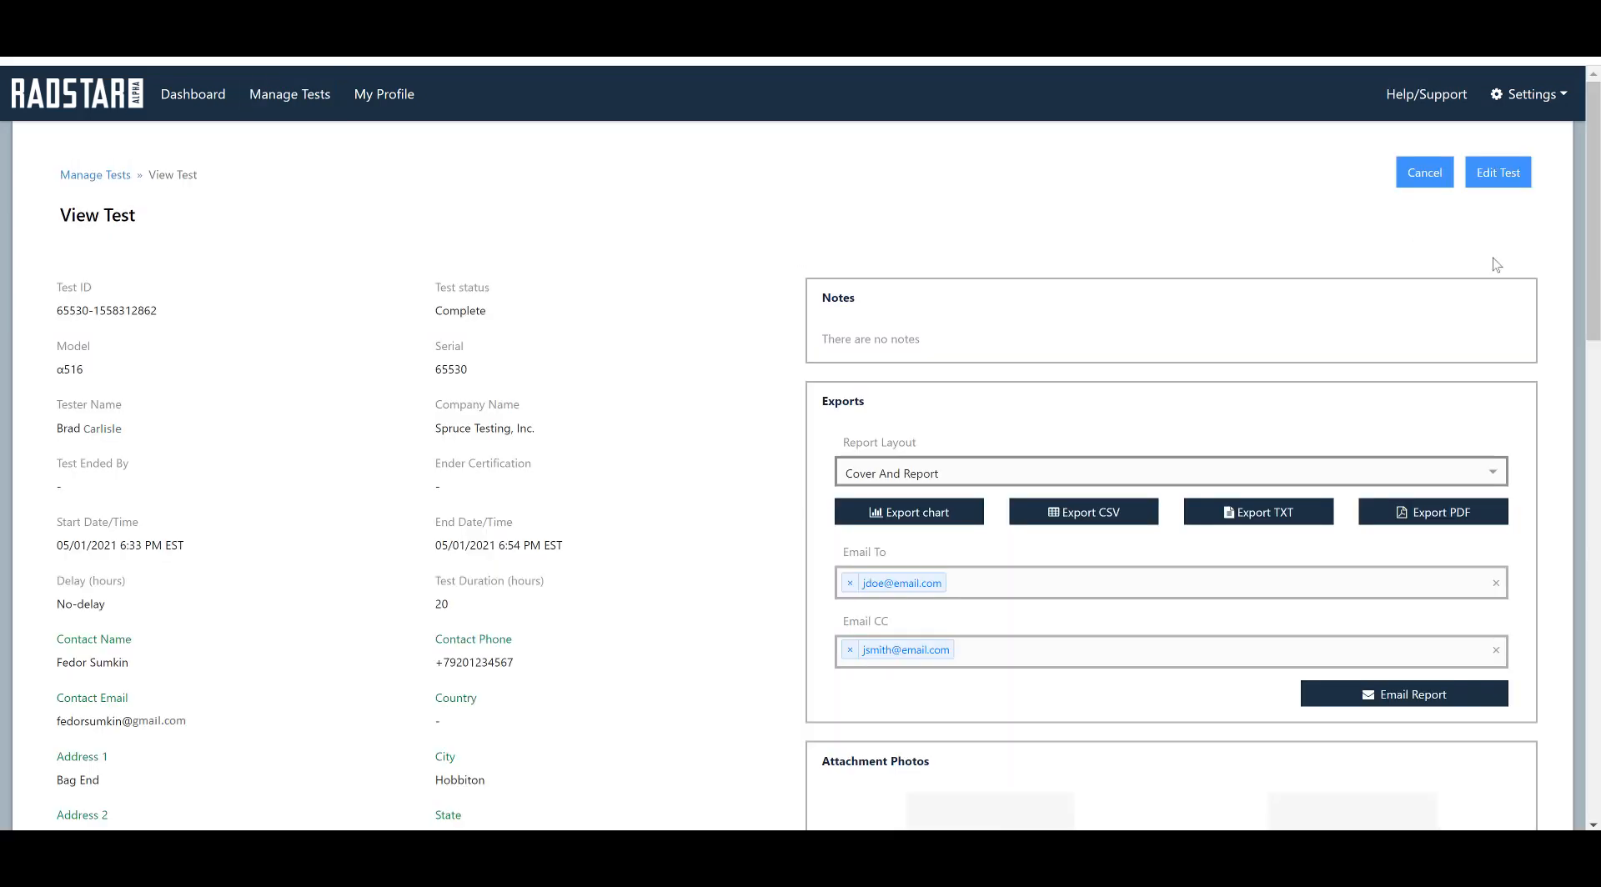
click(1594, 536)
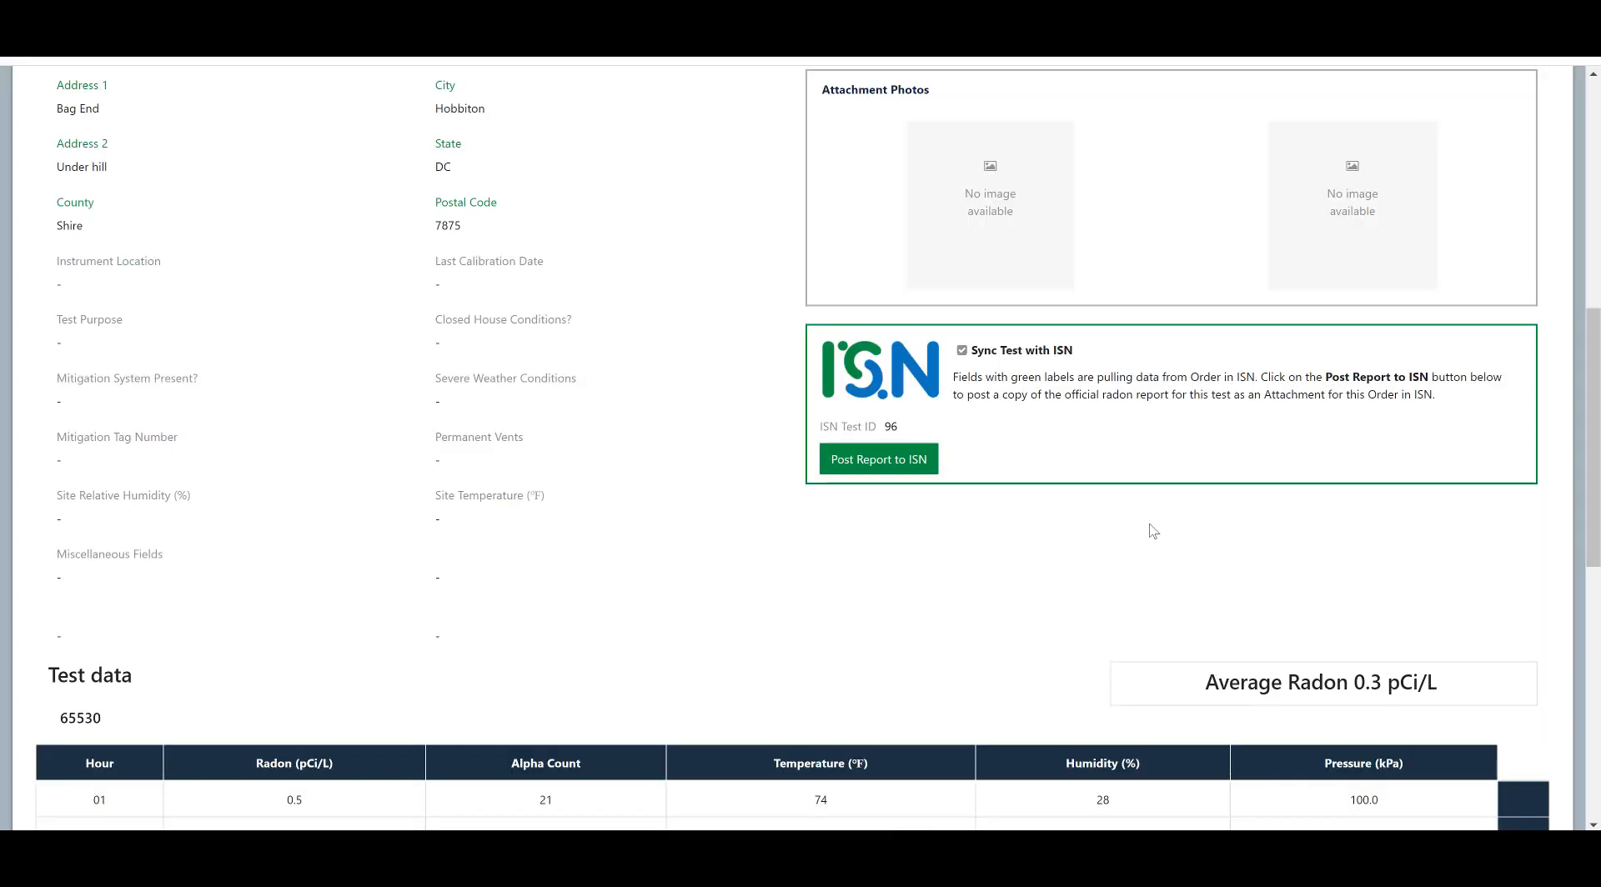
click(868, 466)
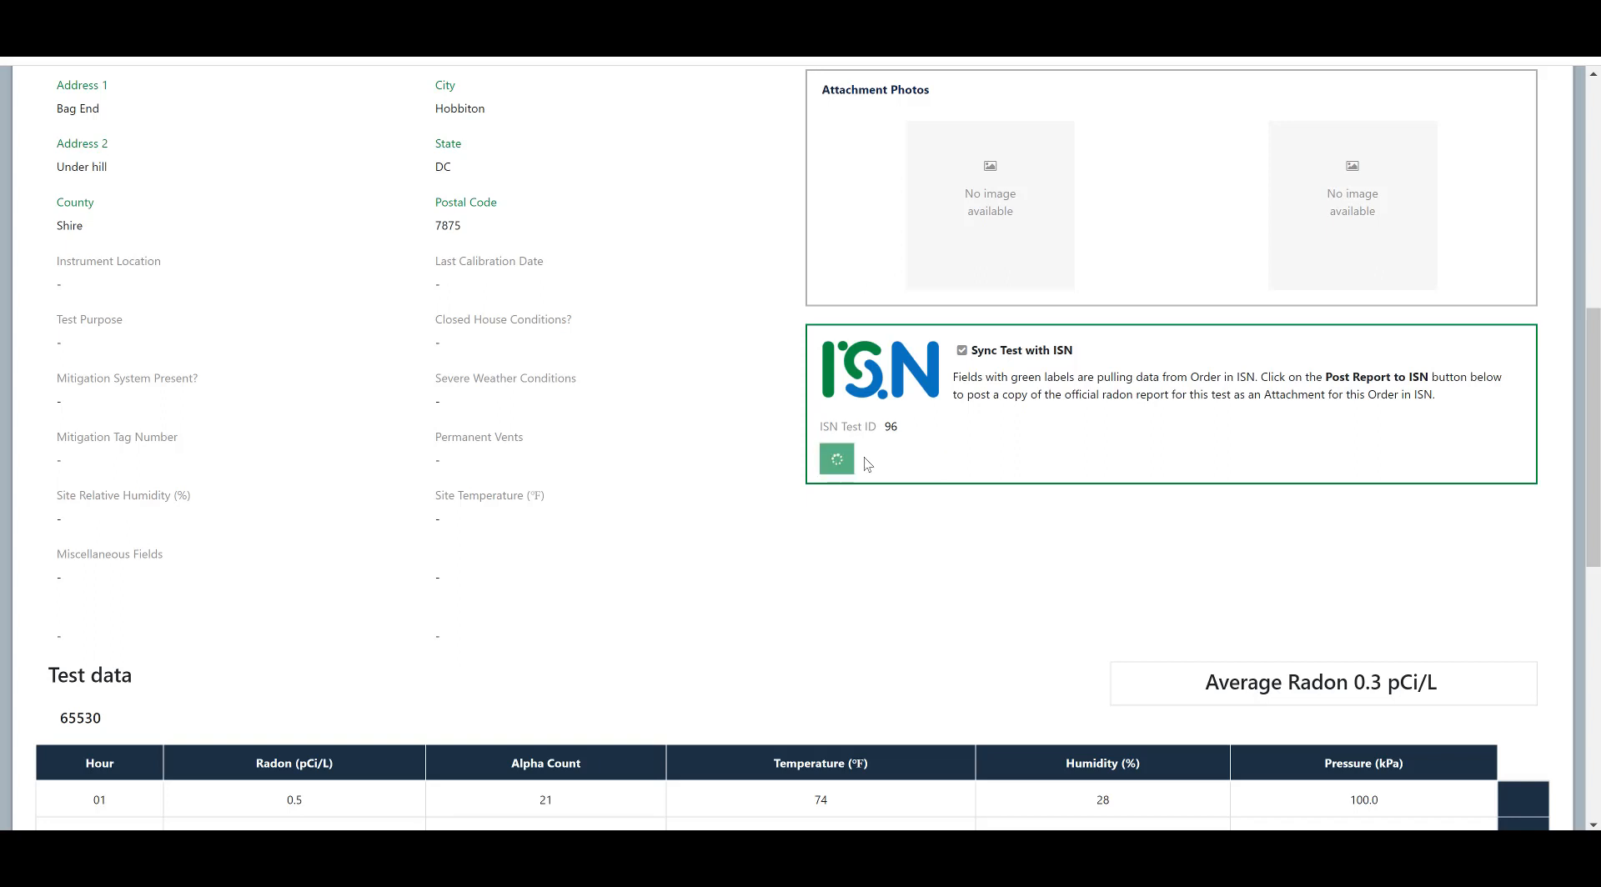